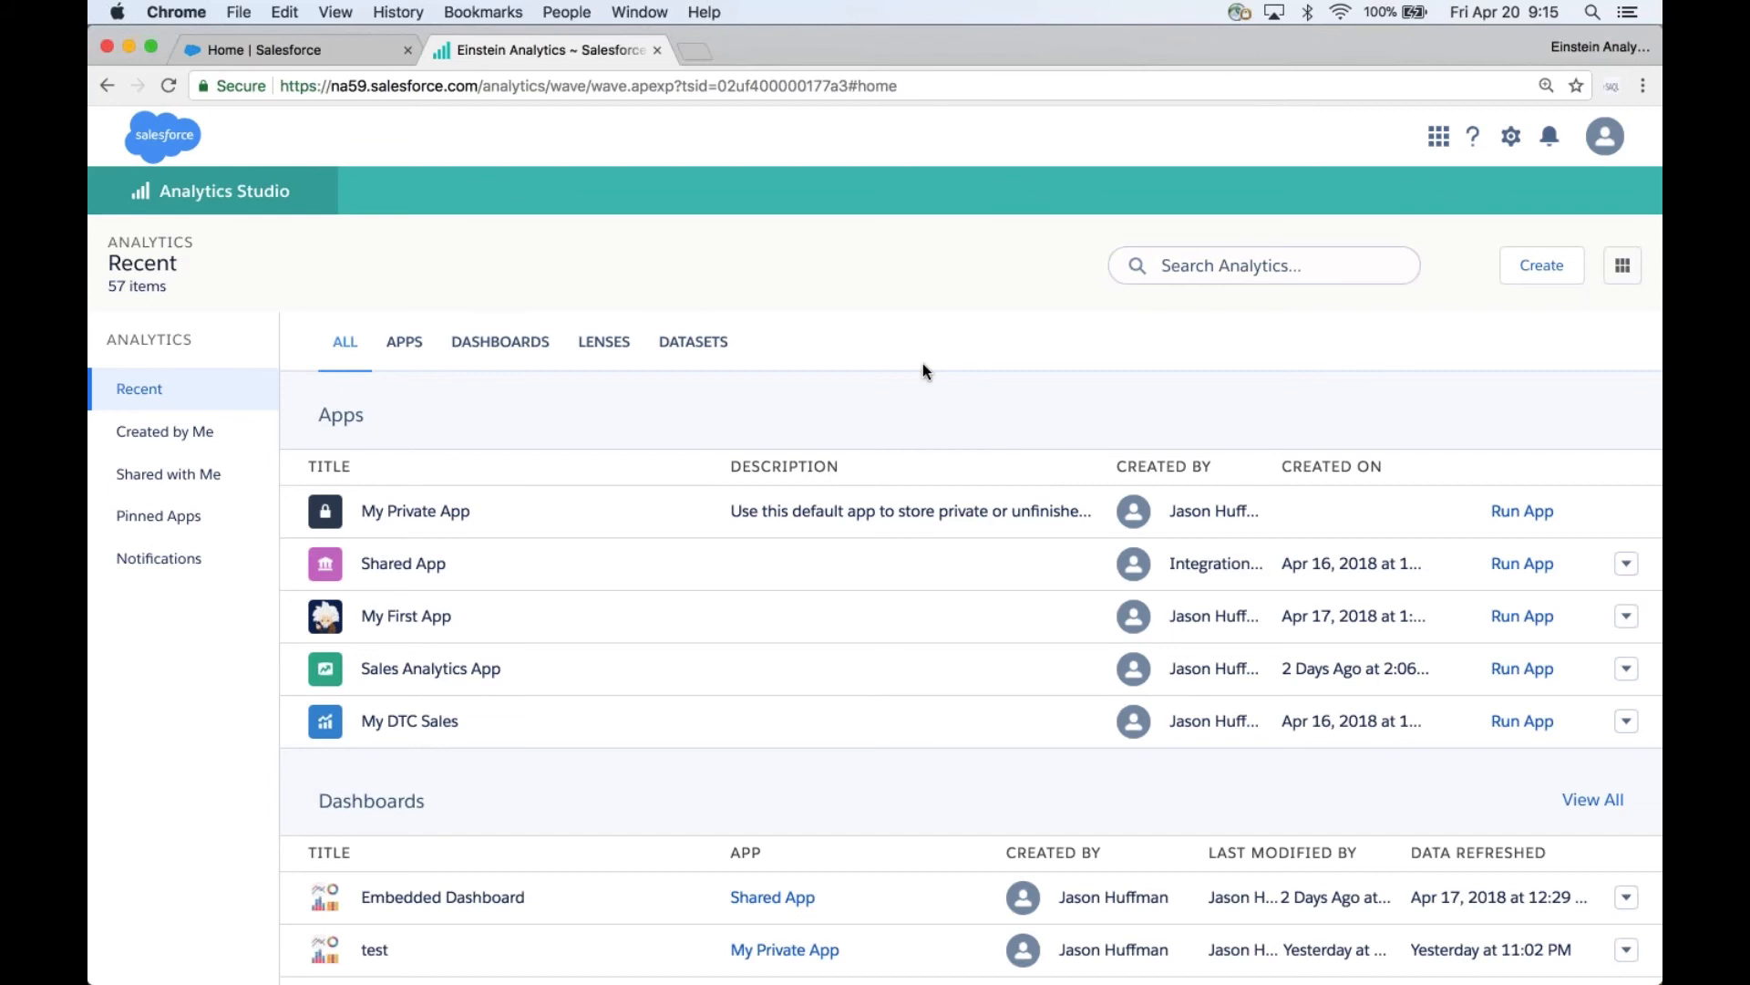
- Explore the MyOppsData dataset in a new lens and group the vertical axis by OwnerId.Name
scroll(925, 369, down, 10)
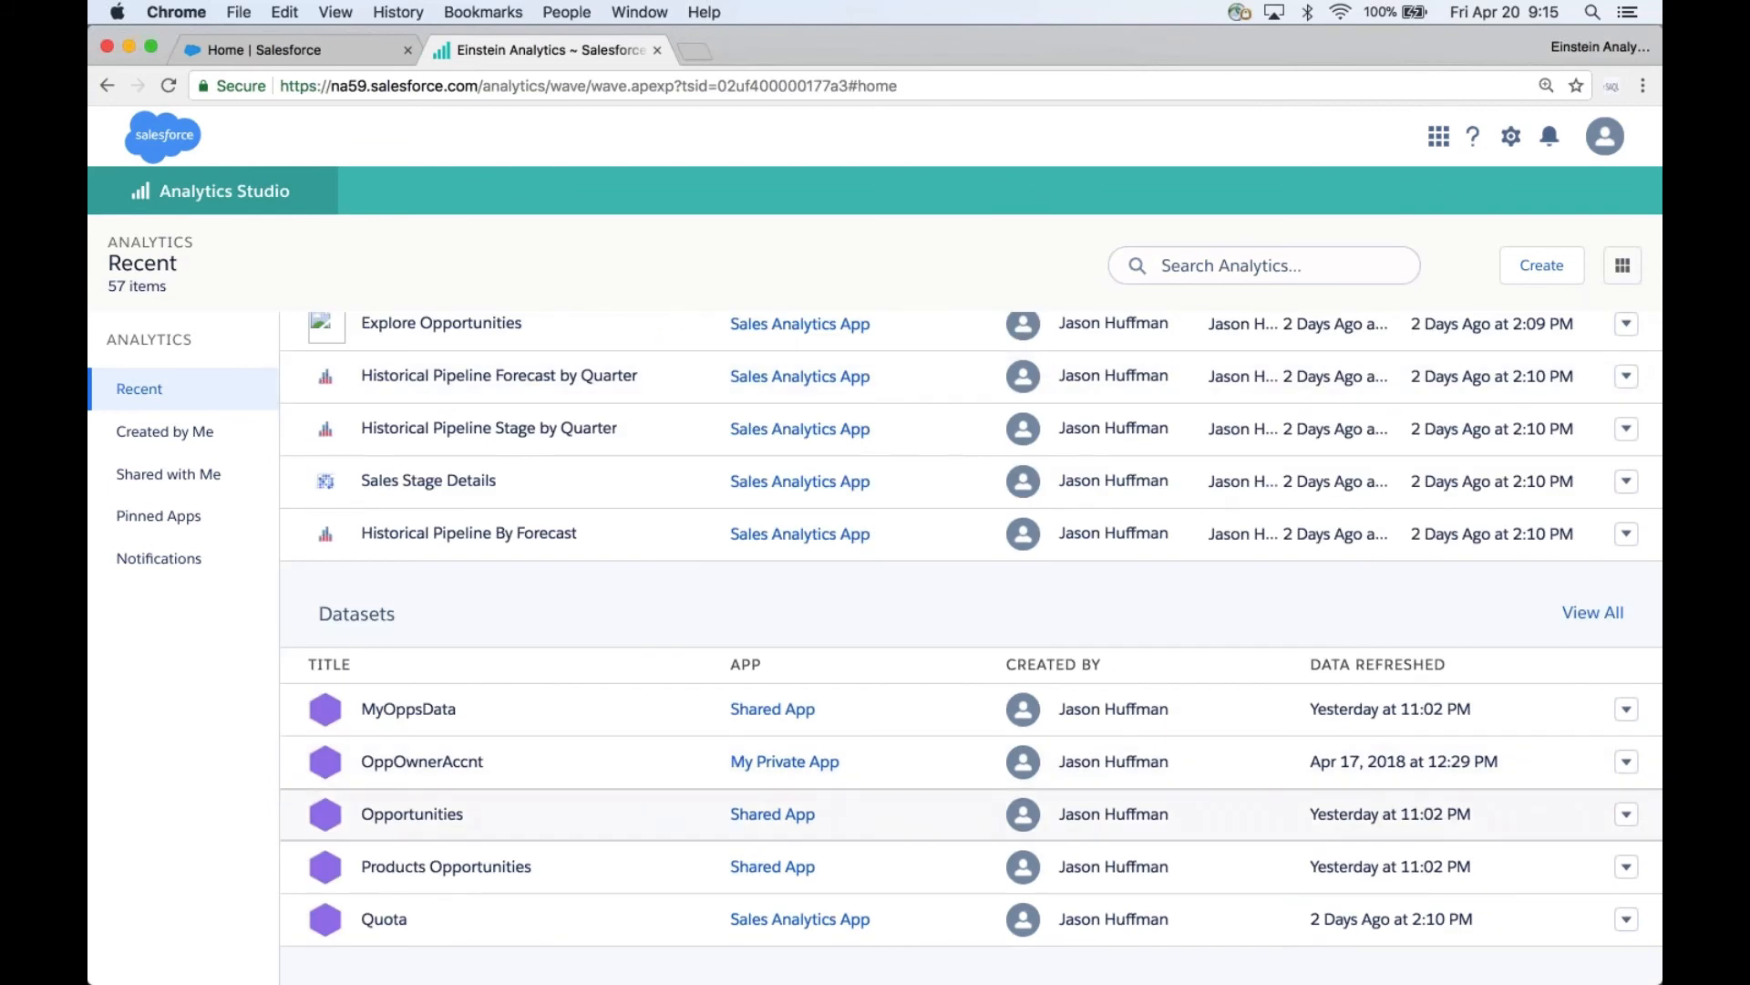
click(434, 713)
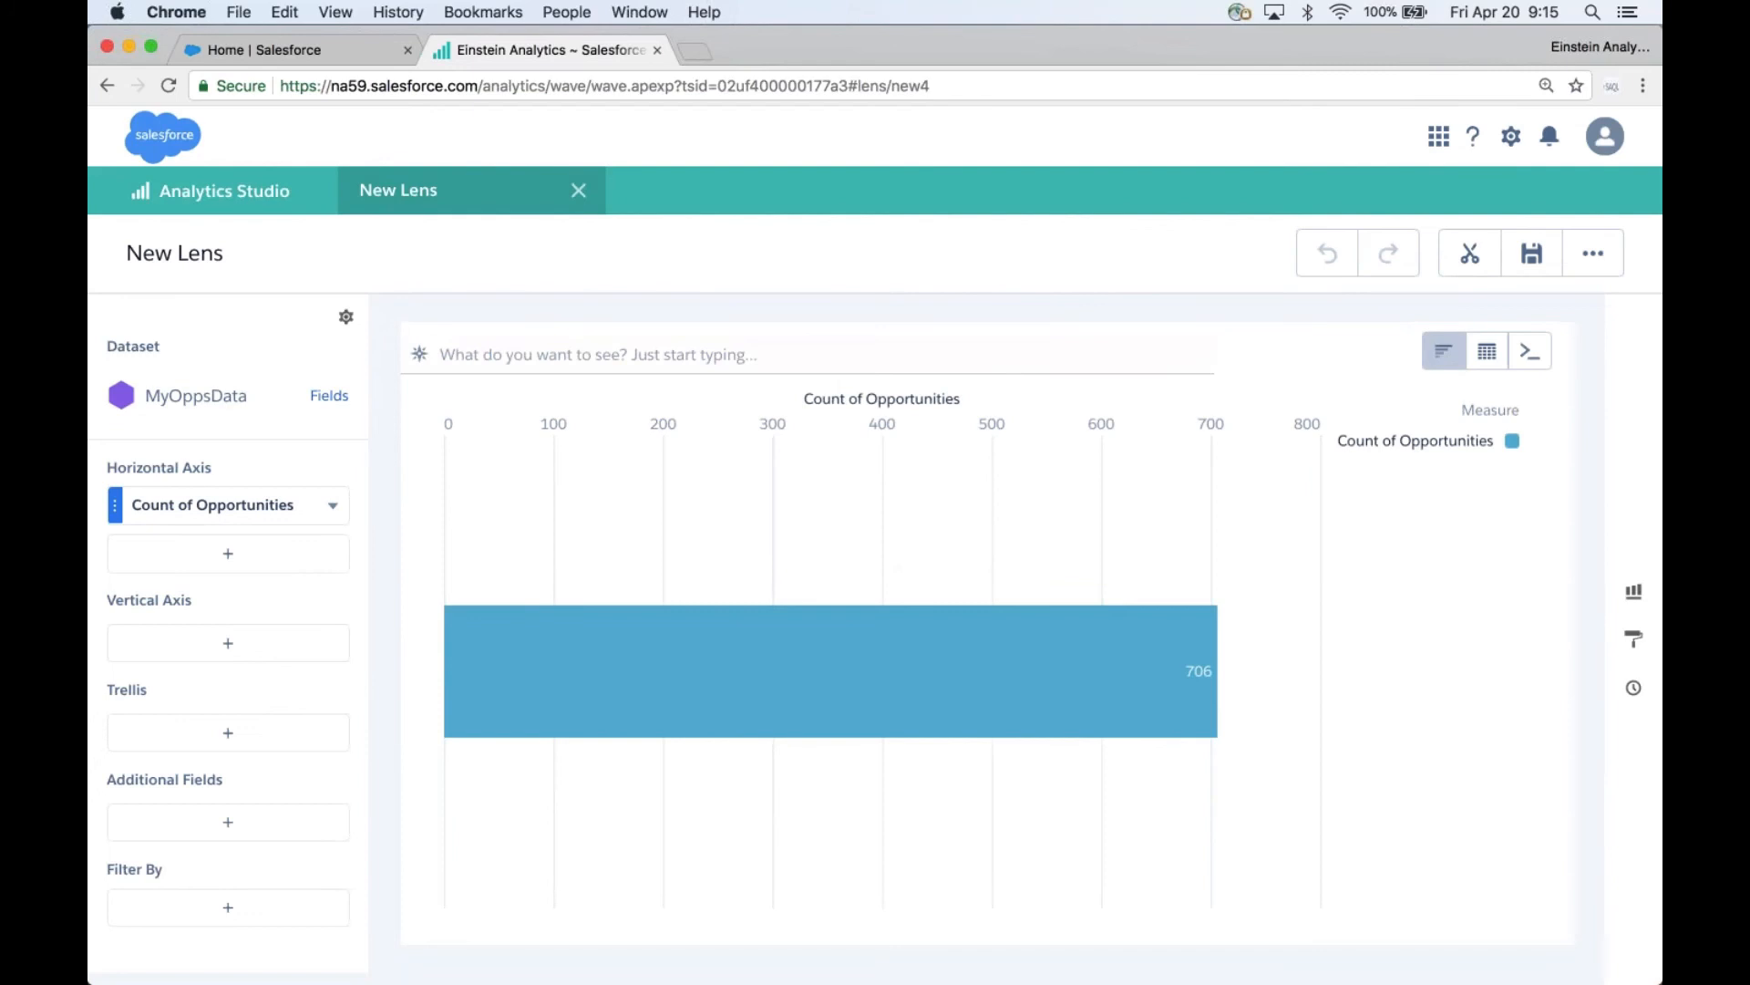
click(292, 652)
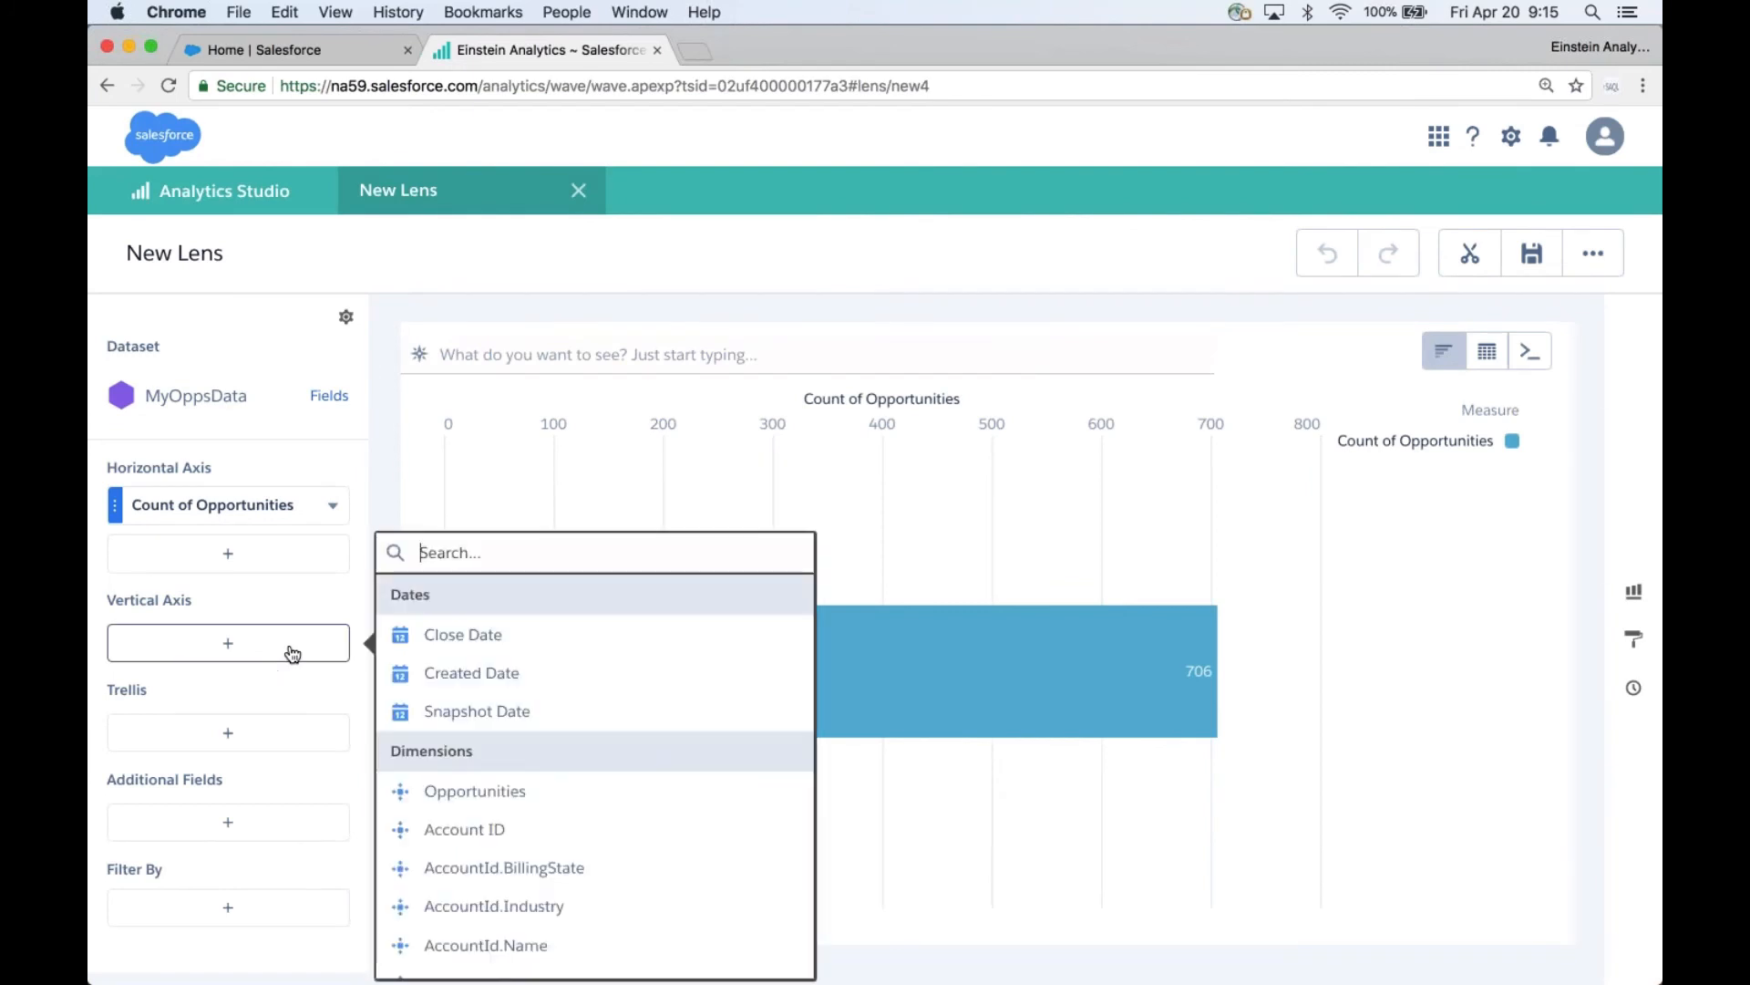
text(name)
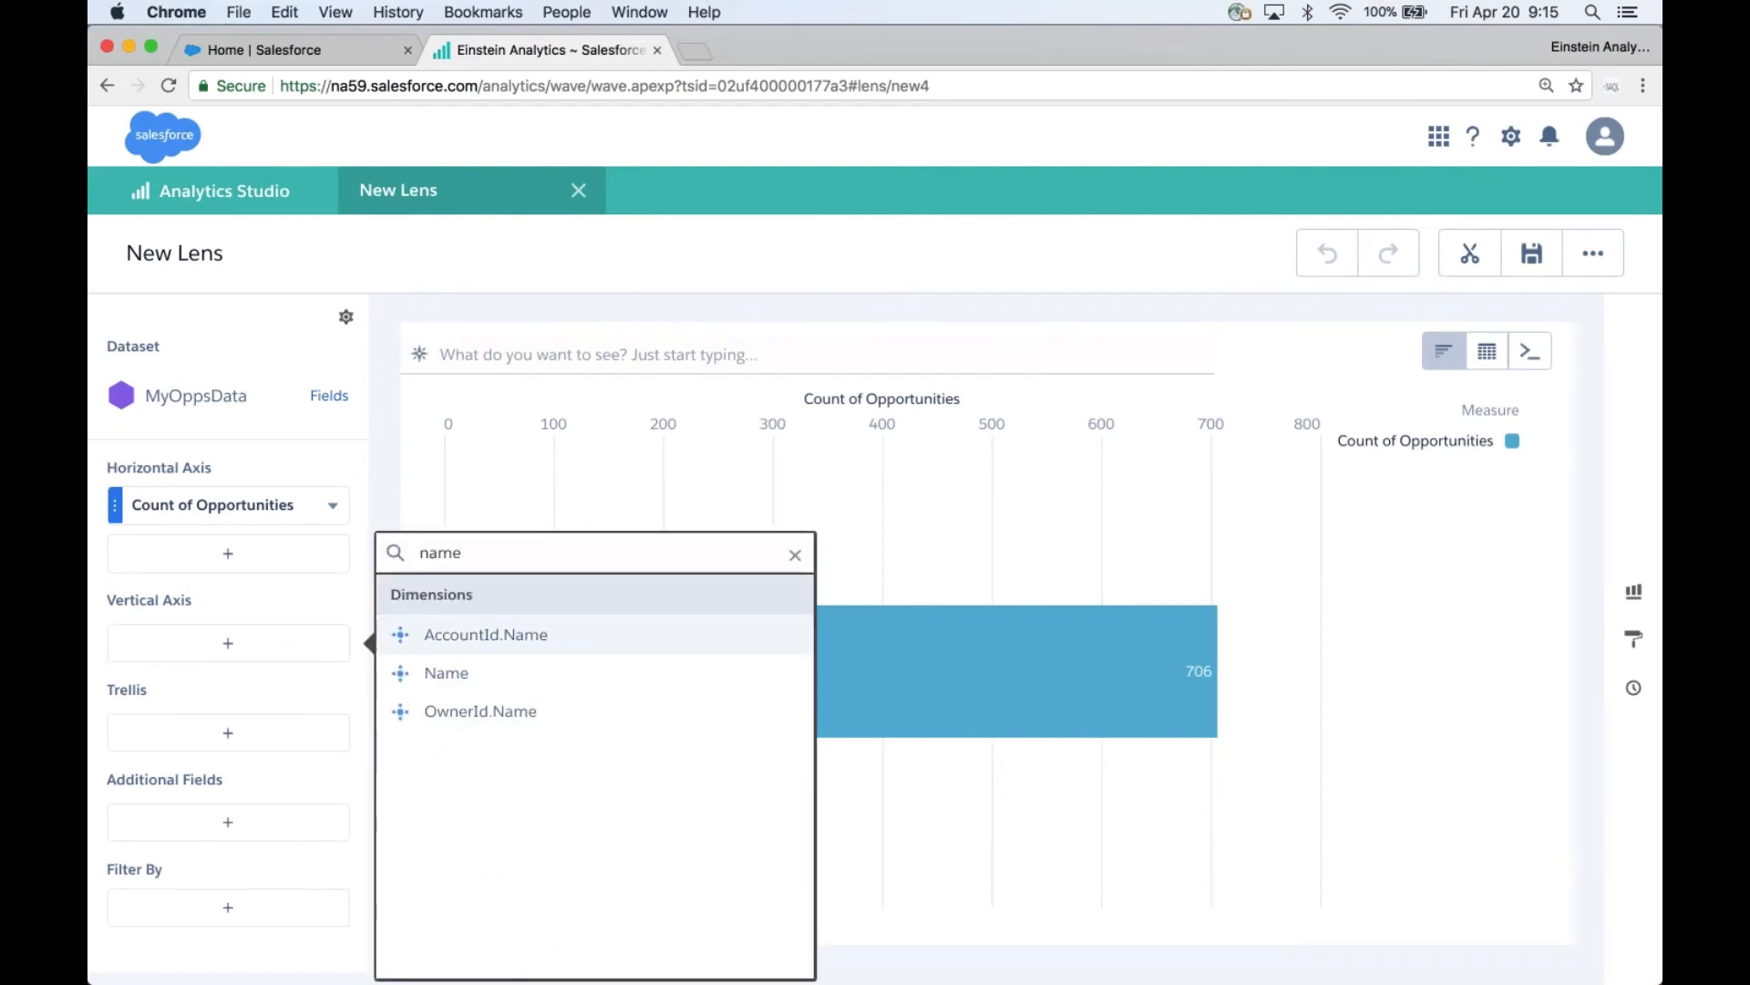
click(529, 712)
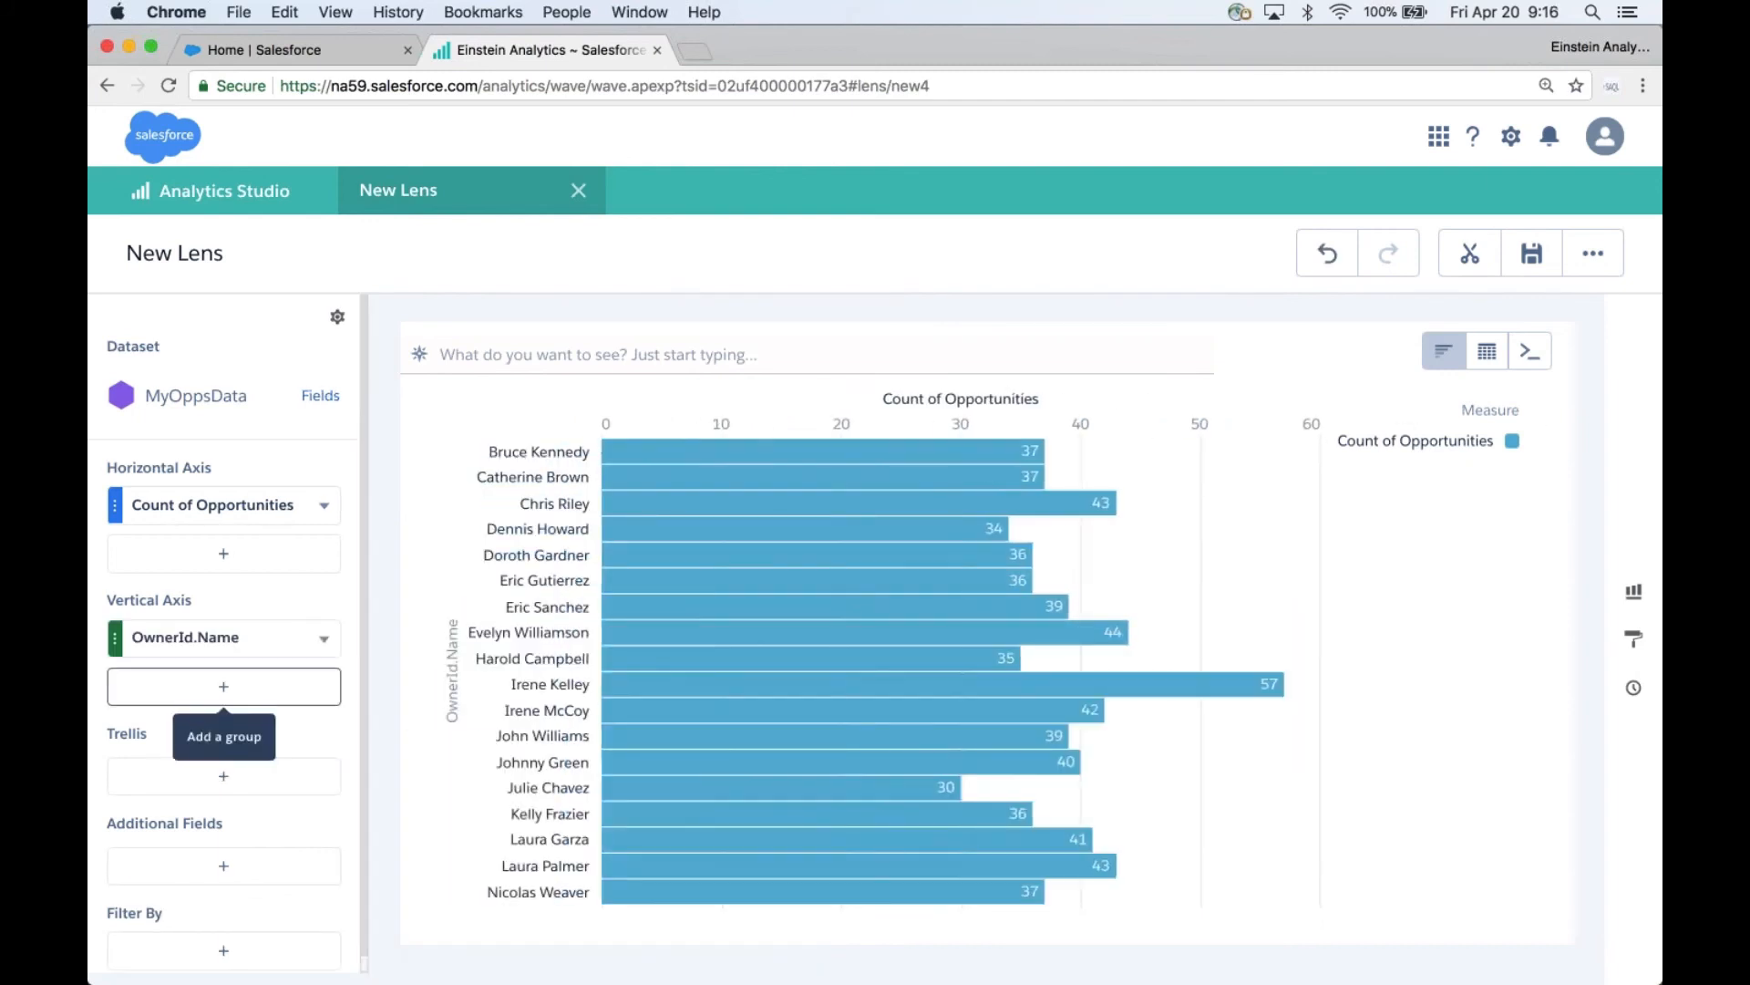
- Add OwnerId.FullPhotoUrl as a second grouping on the lens's vertical axis
click(223, 686)
text(pho)
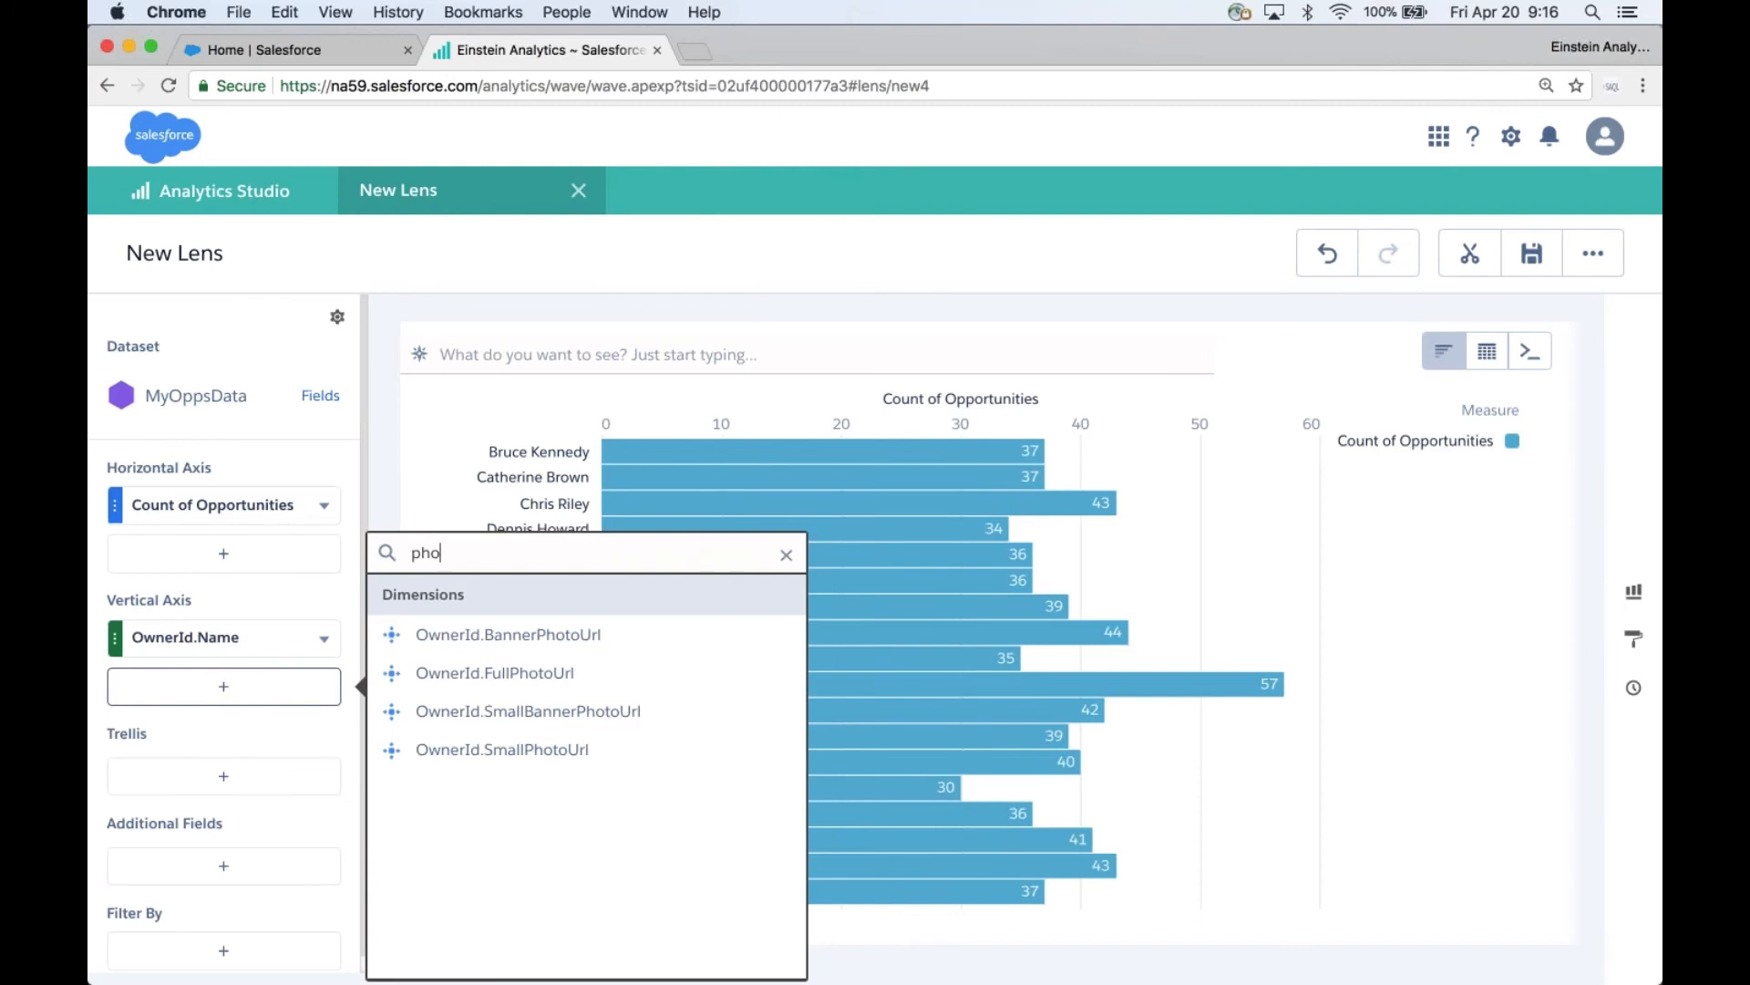
click(525, 676)
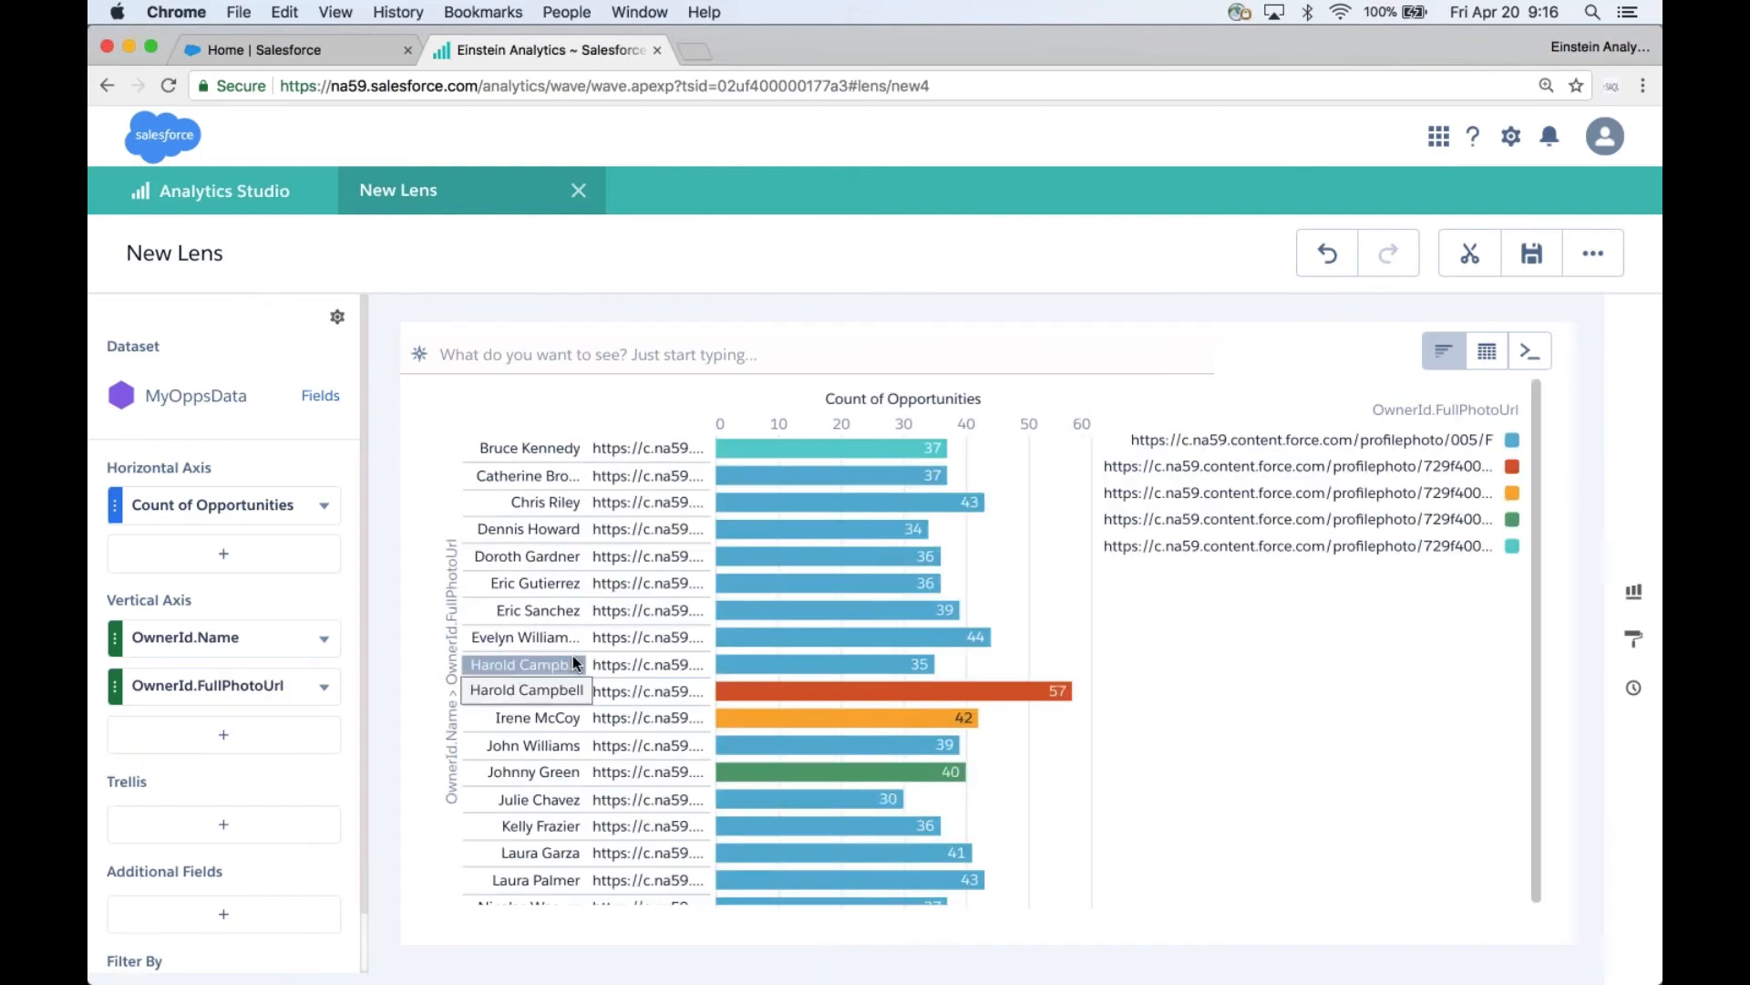
- Change the horizontal axis measure to Sum of Amount and sort the bars by it in descending order
click(324, 506)
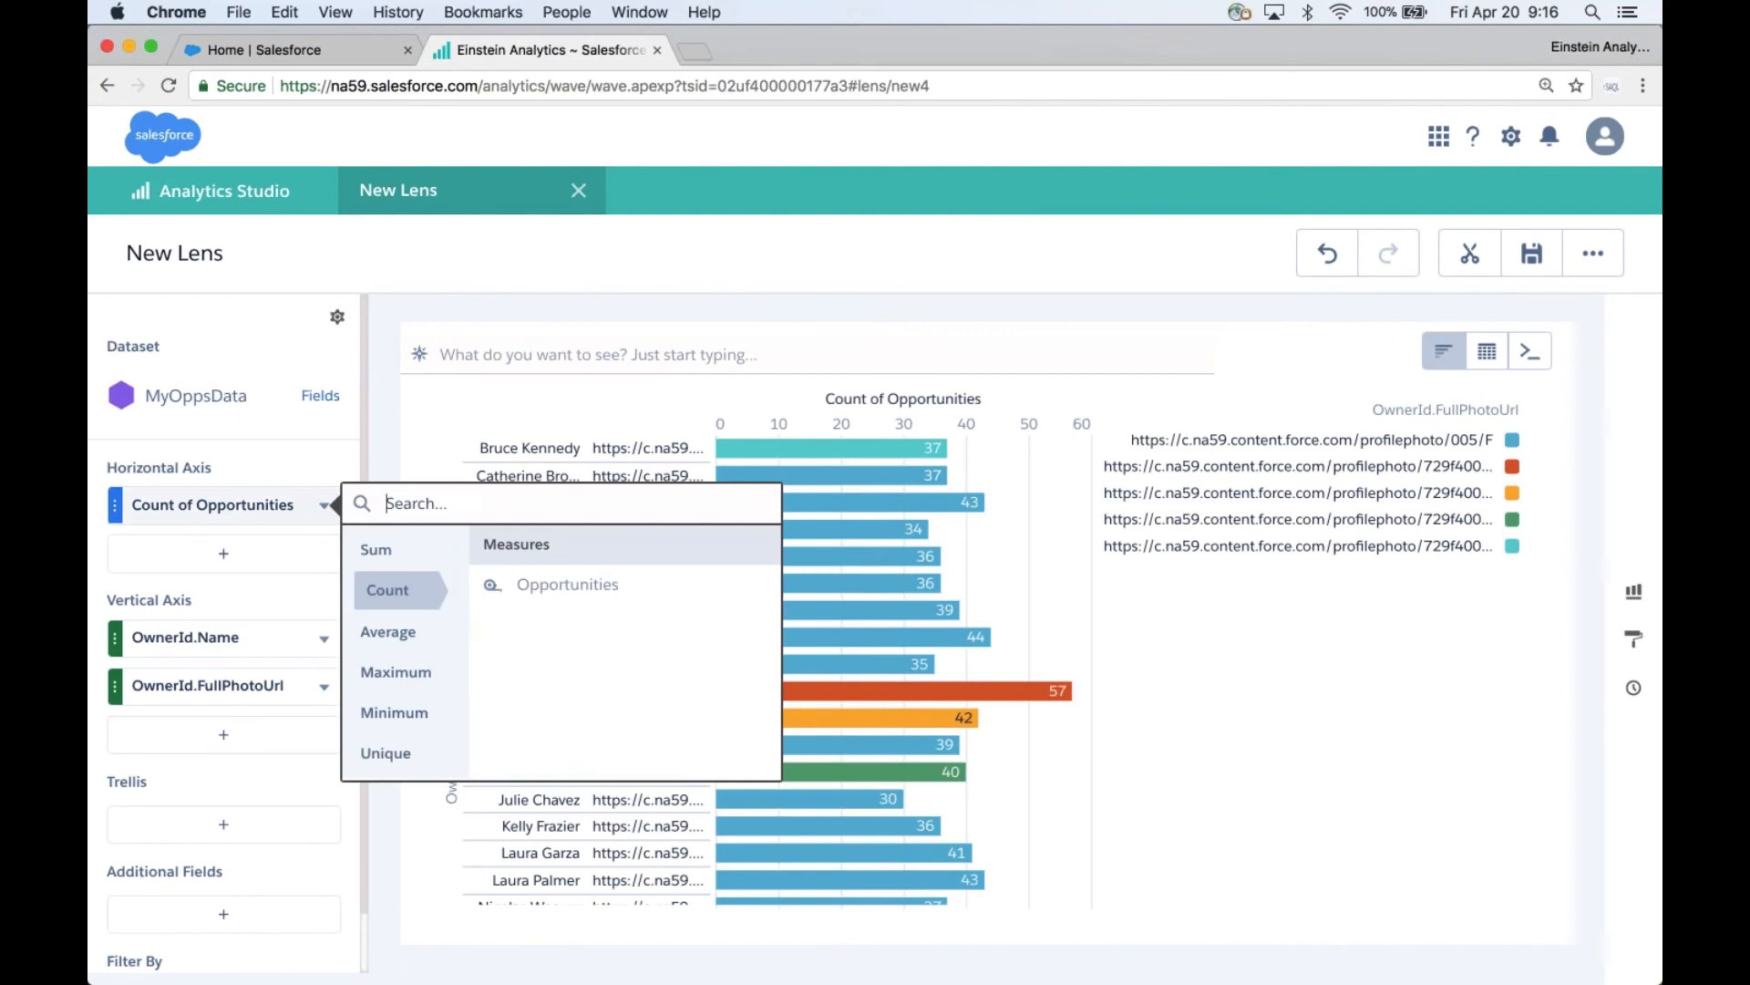
click(377, 548)
click(558, 581)
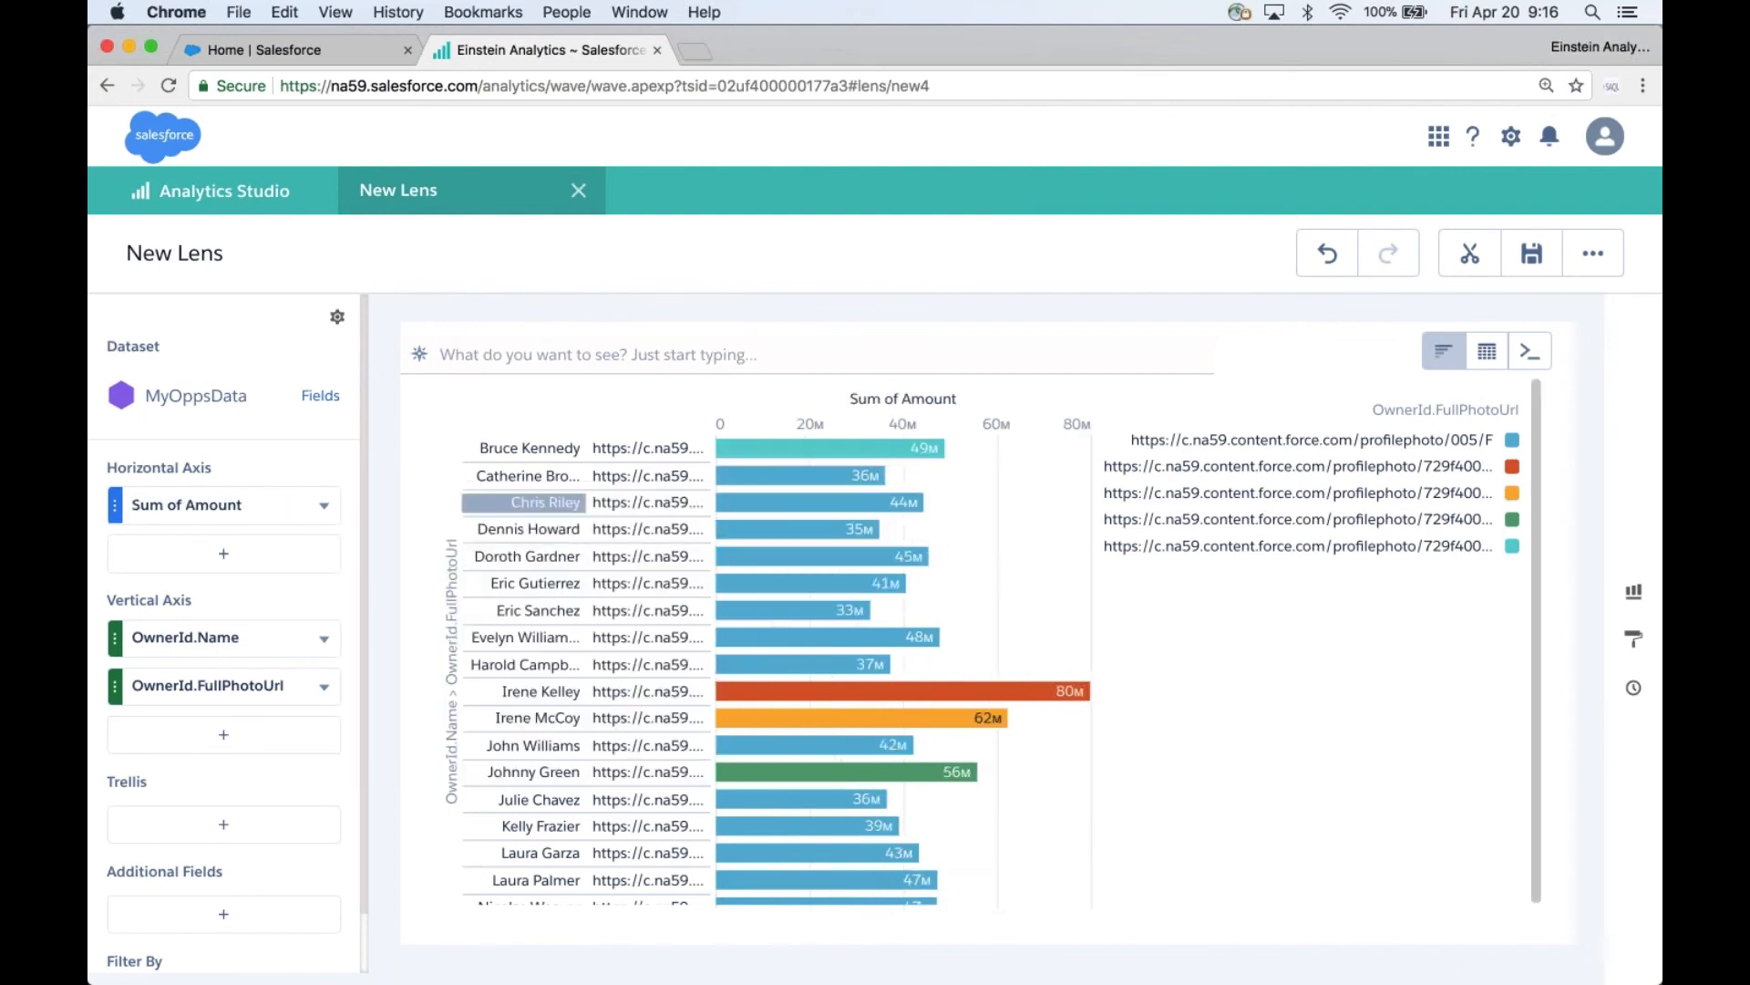
click(326, 508)
click(447, 512)
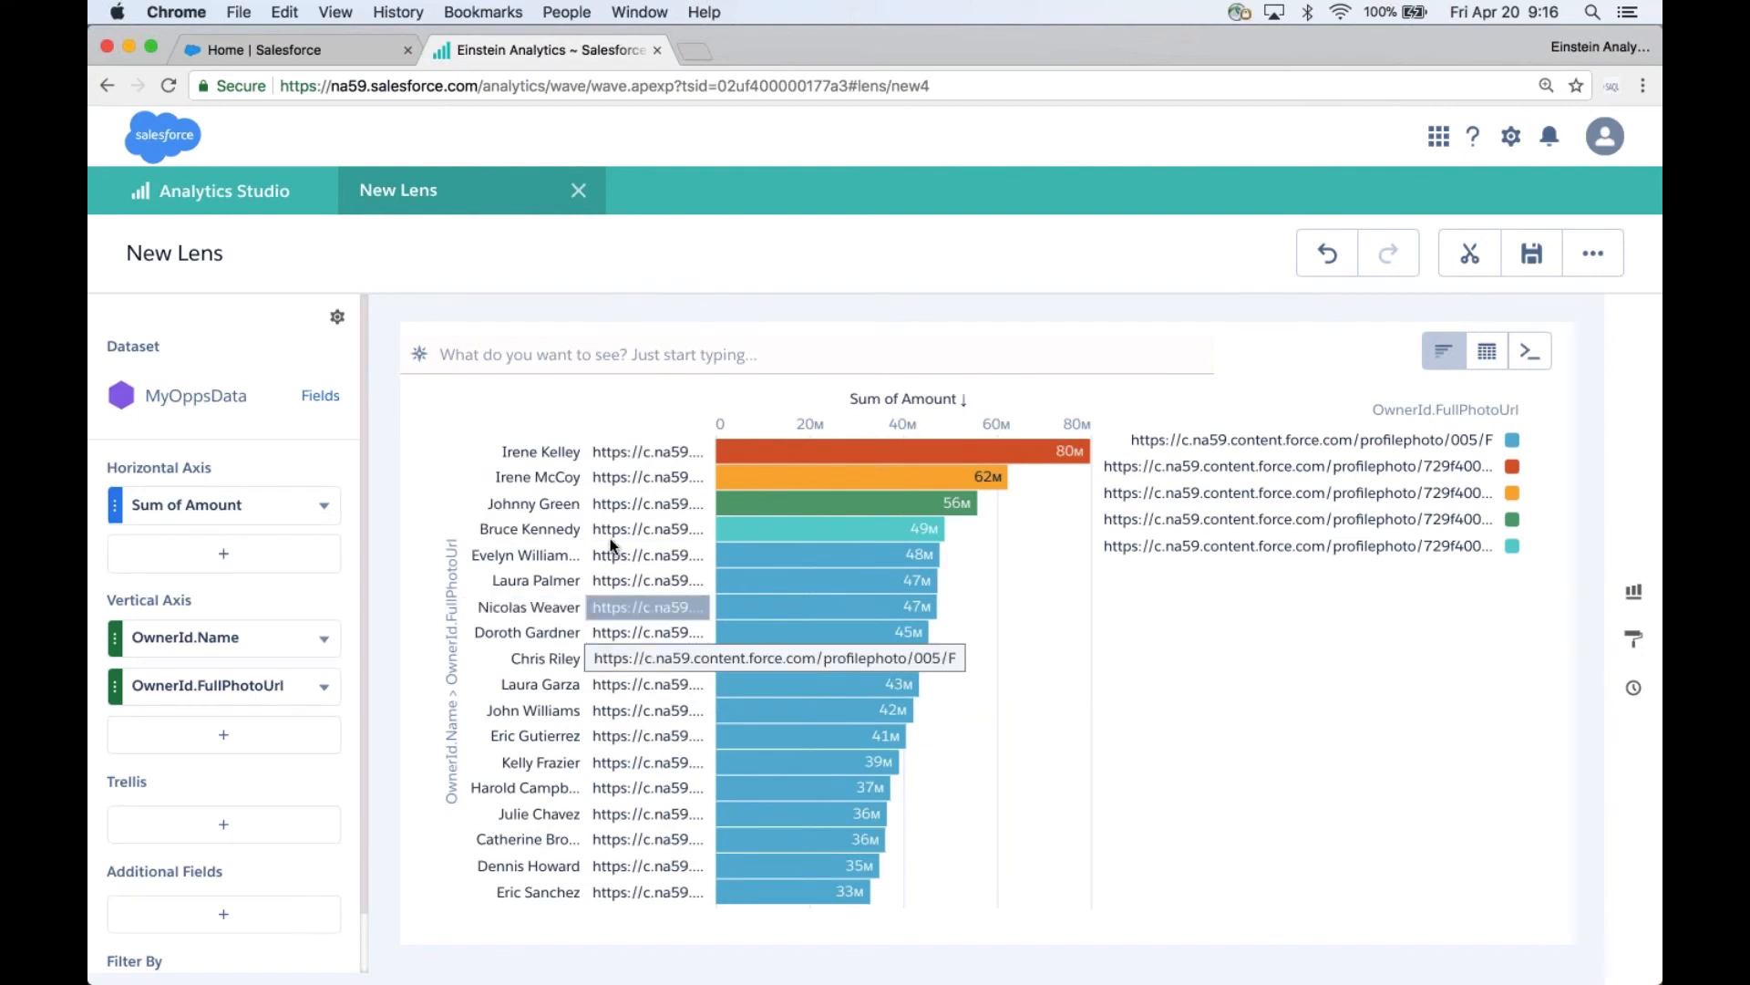
- Show the lens as a SAQL query, wrap the generated 'OwnerId.FullPhotoUrl' field in first() on line 3, and run the query
mouse_move(740, 529)
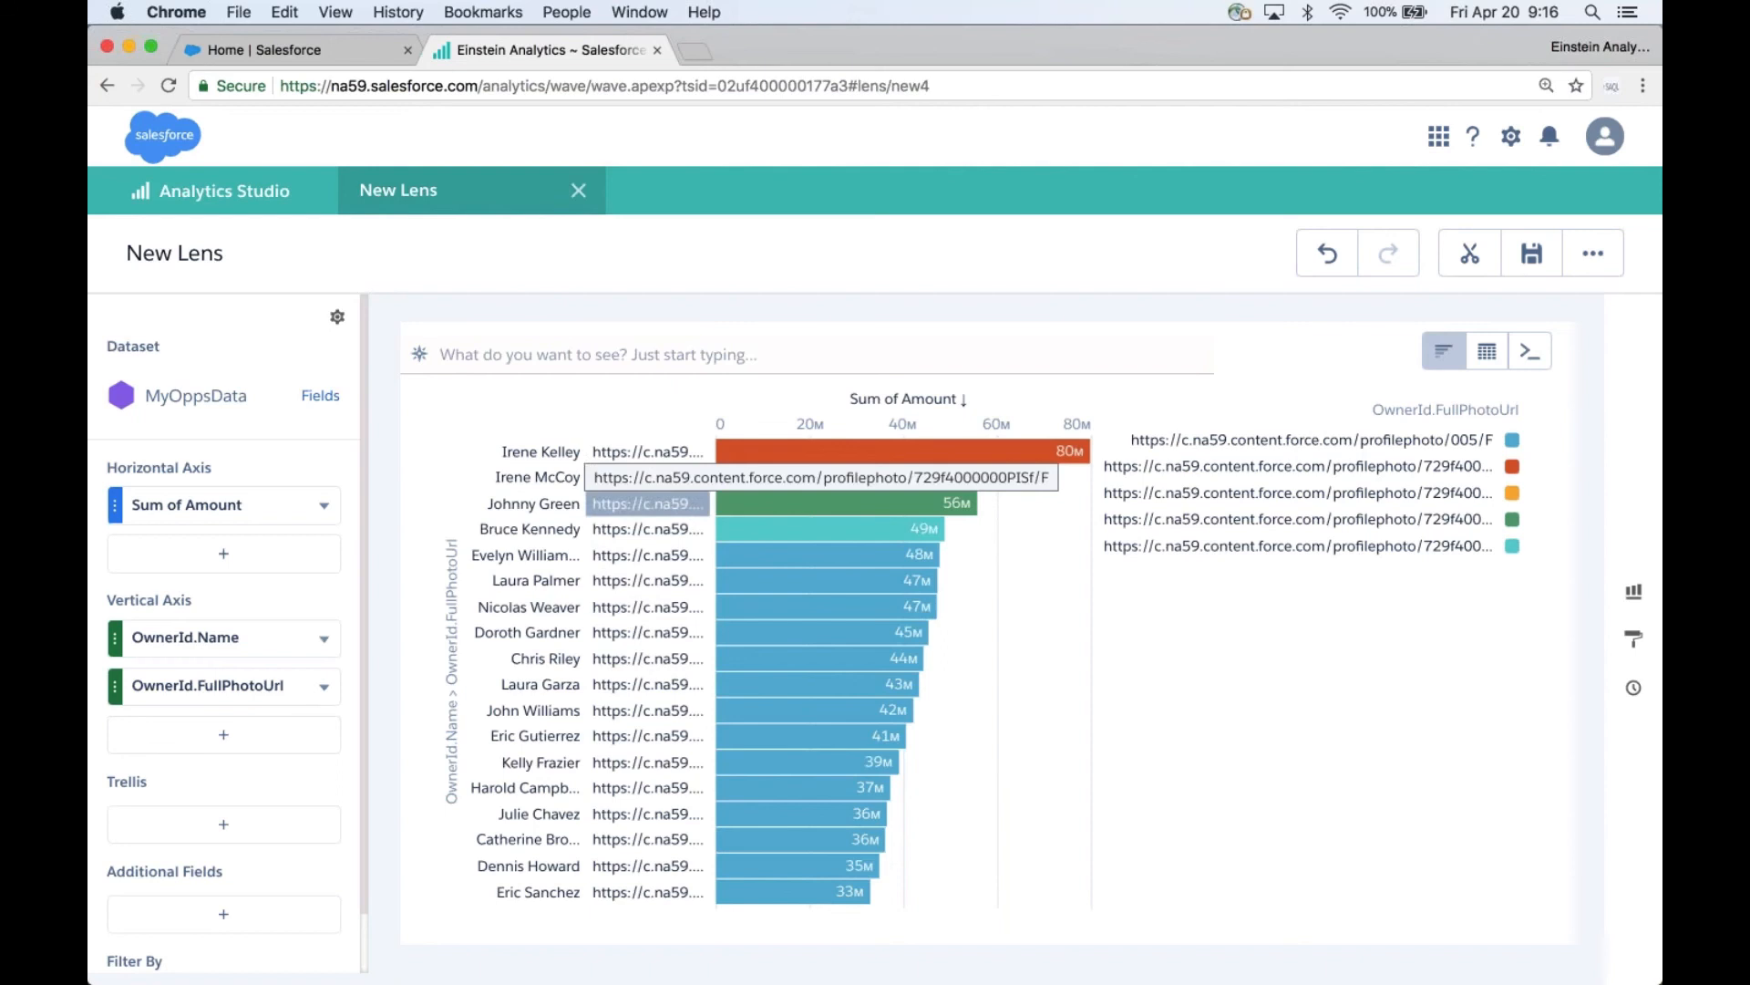
click(1529, 355)
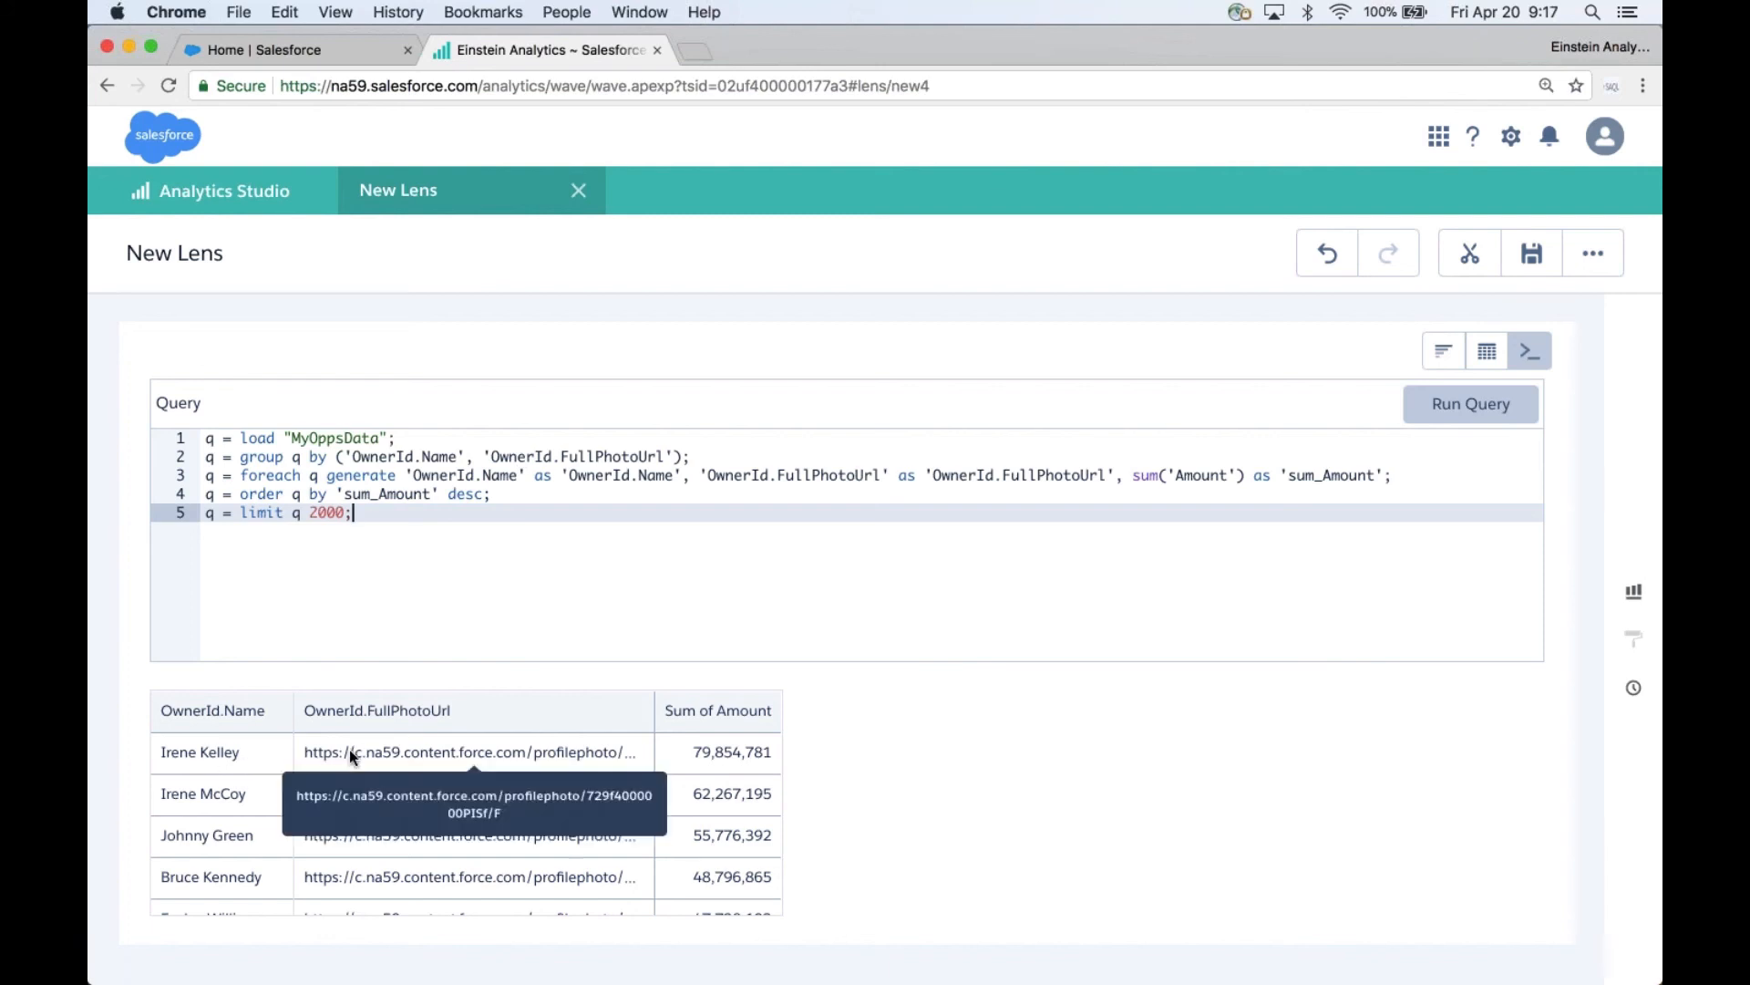
click(707, 480)
text(first()
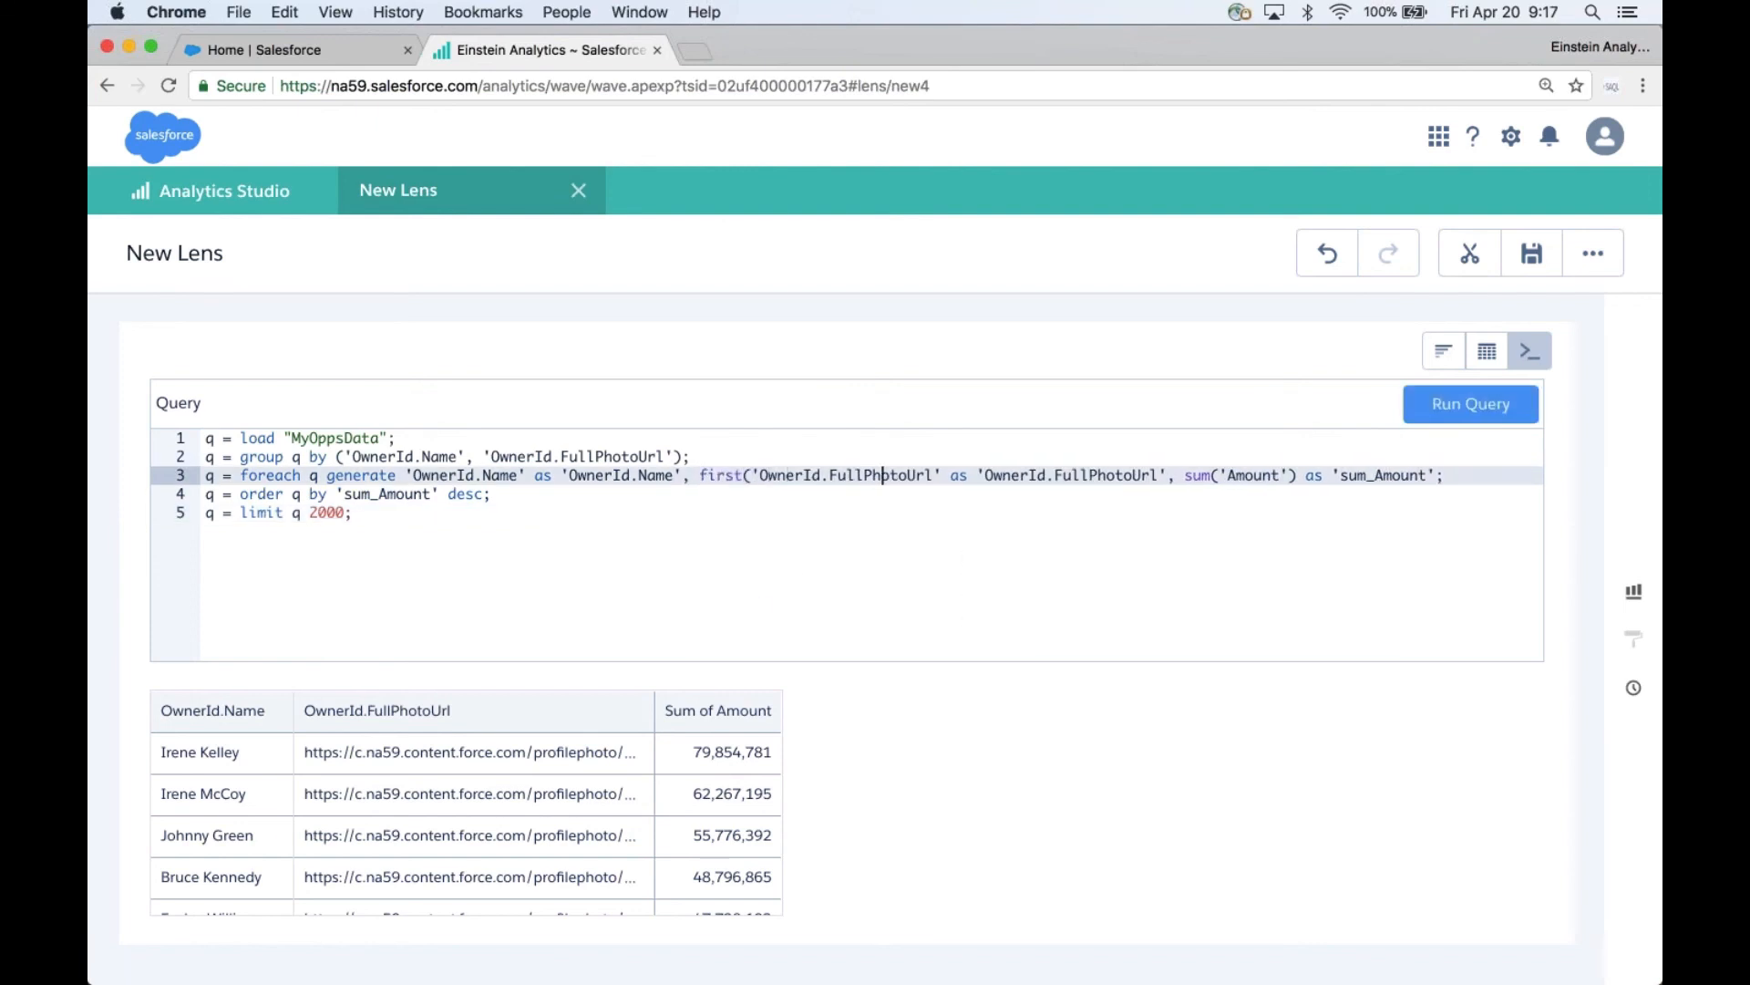
text())
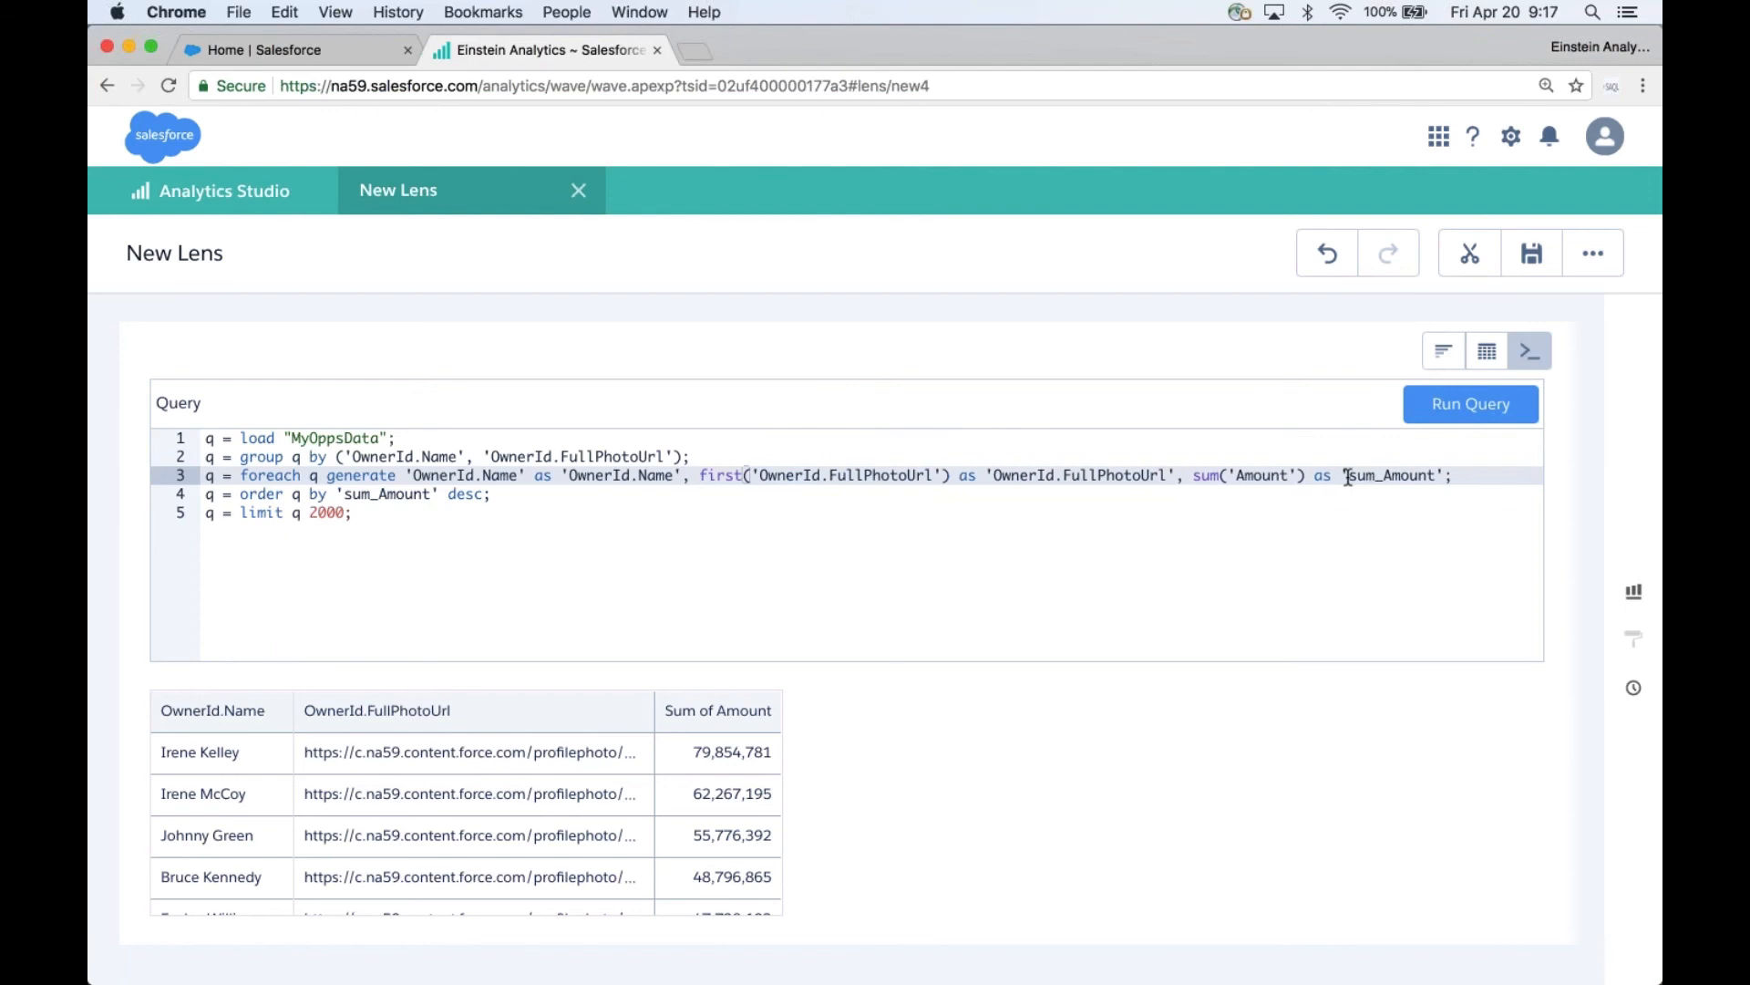
click(1456, 415)
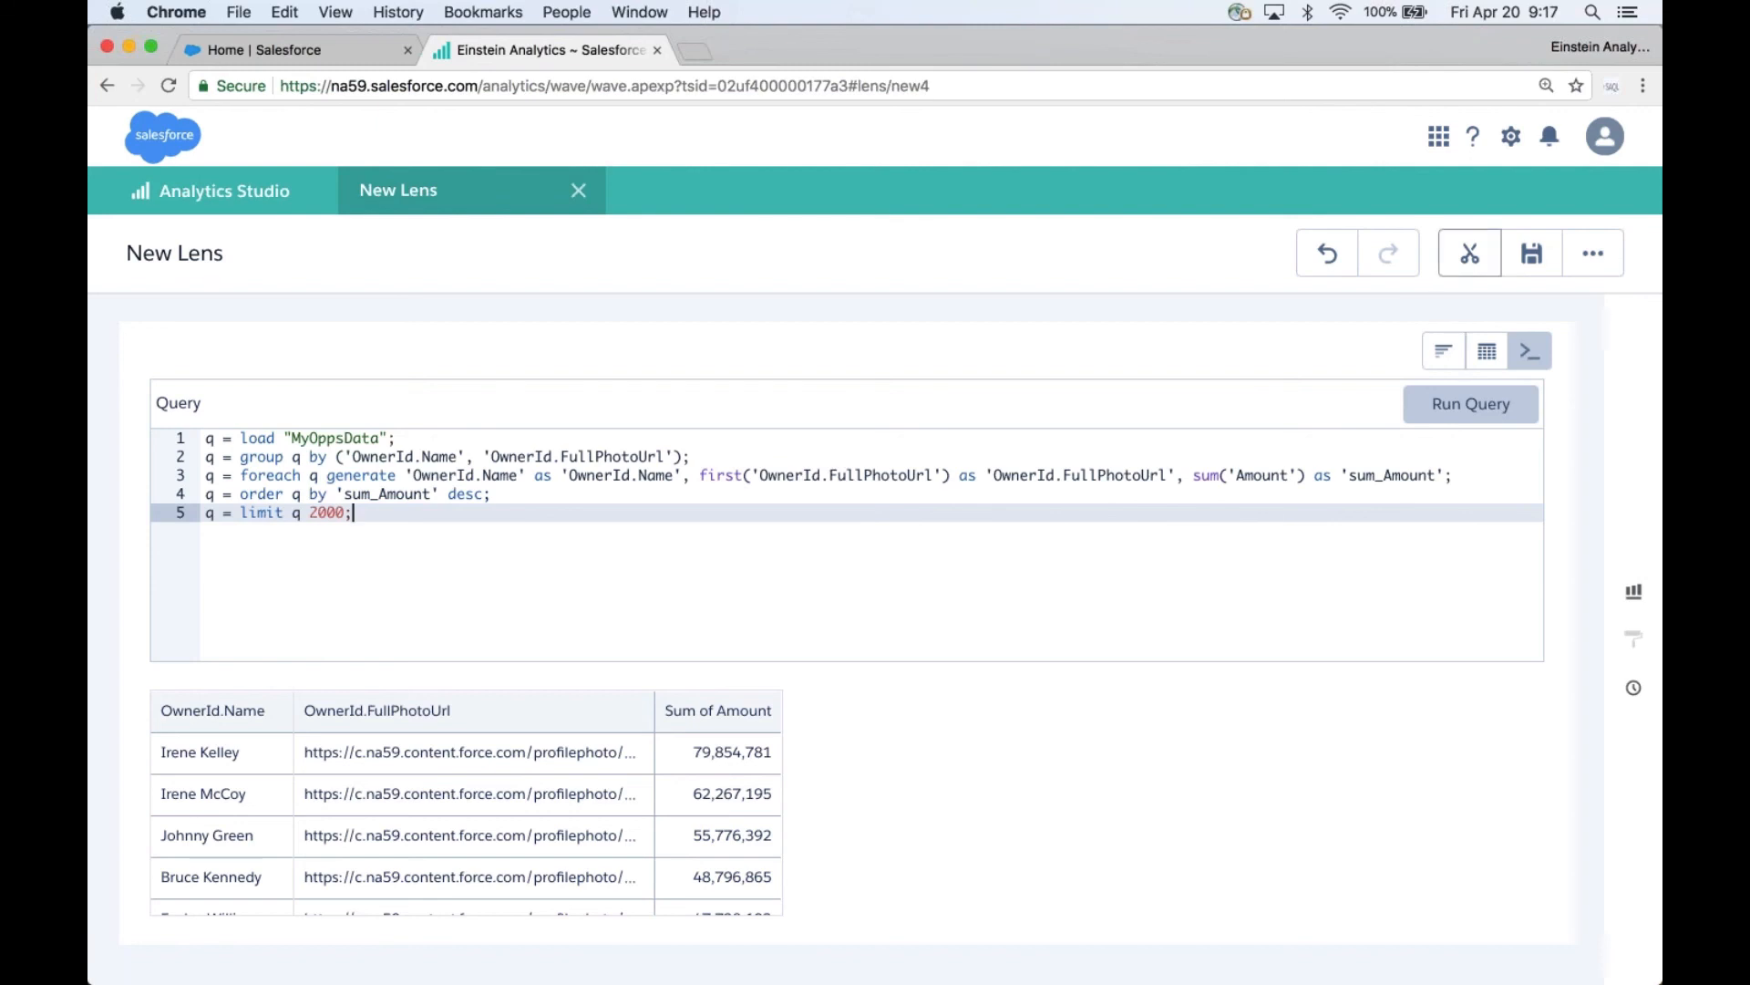
- Clip the lens to the dashboard designer and place its lens_1 step on the canvas as a chart
click(1470, 254)
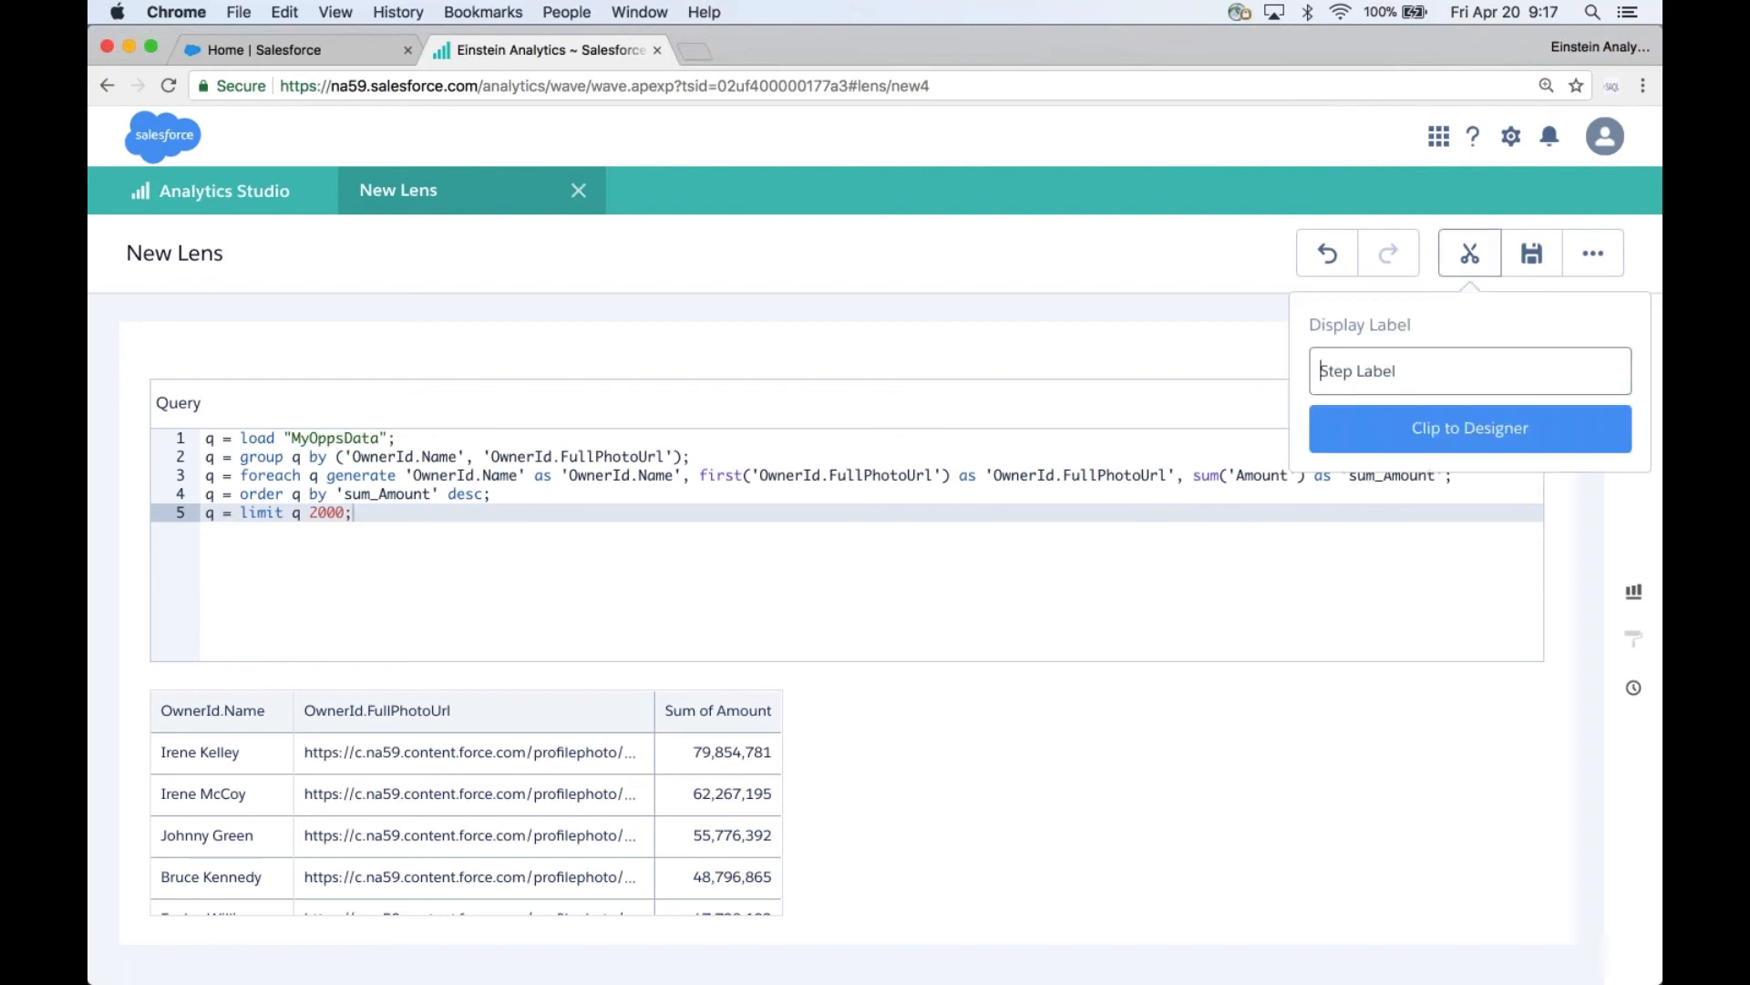
click(1457, 445)
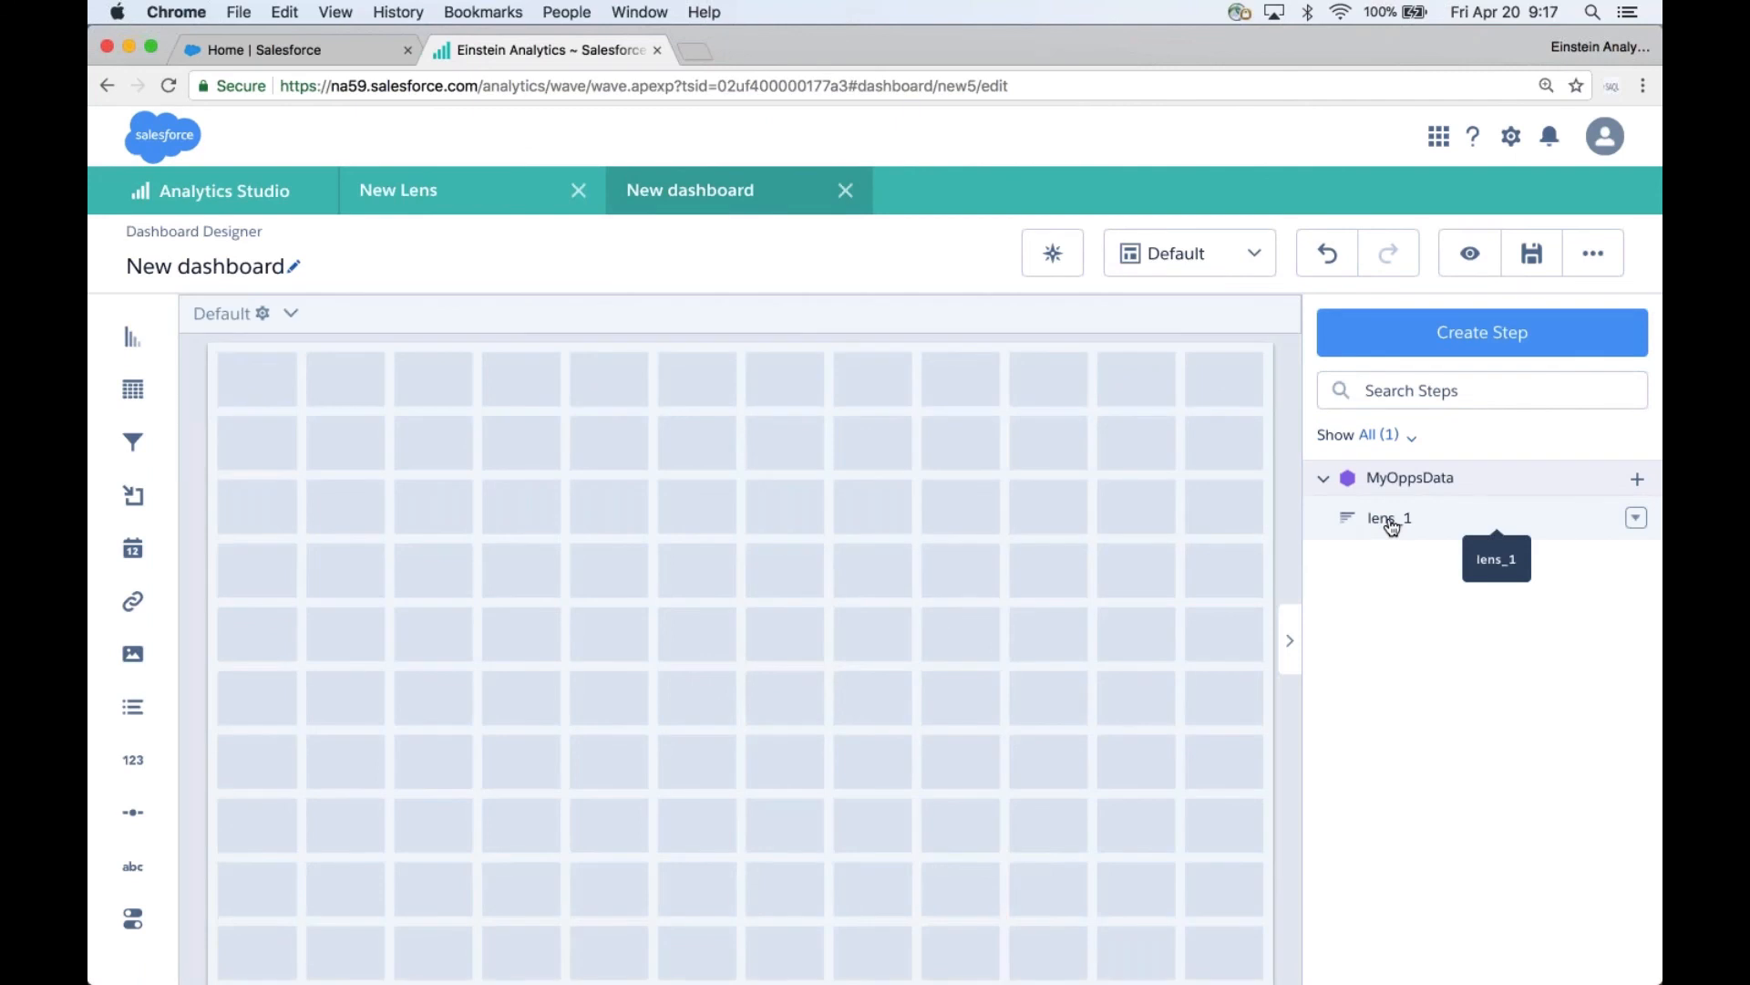
drag(1392, 527, 1084, 875)
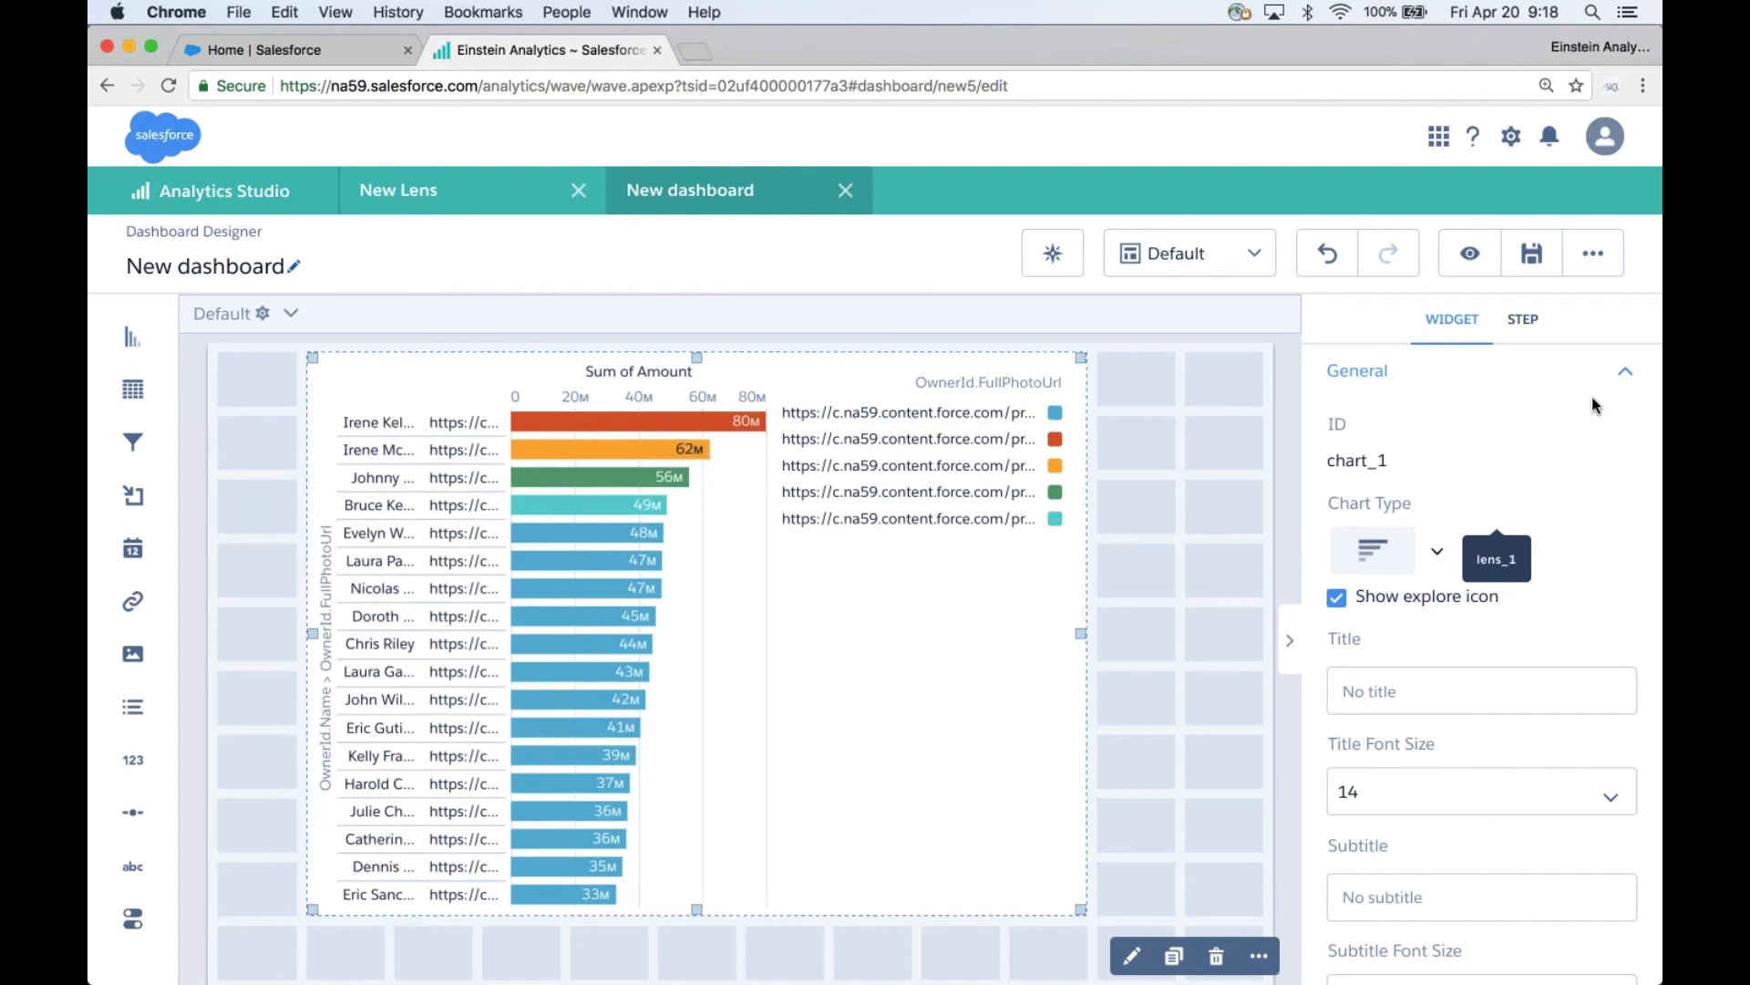
- Check the chart's Y-Axis properties, and open the dashboard JSON at the lens_1 step's numbers, groups and strings arrays
click(1621, 372)
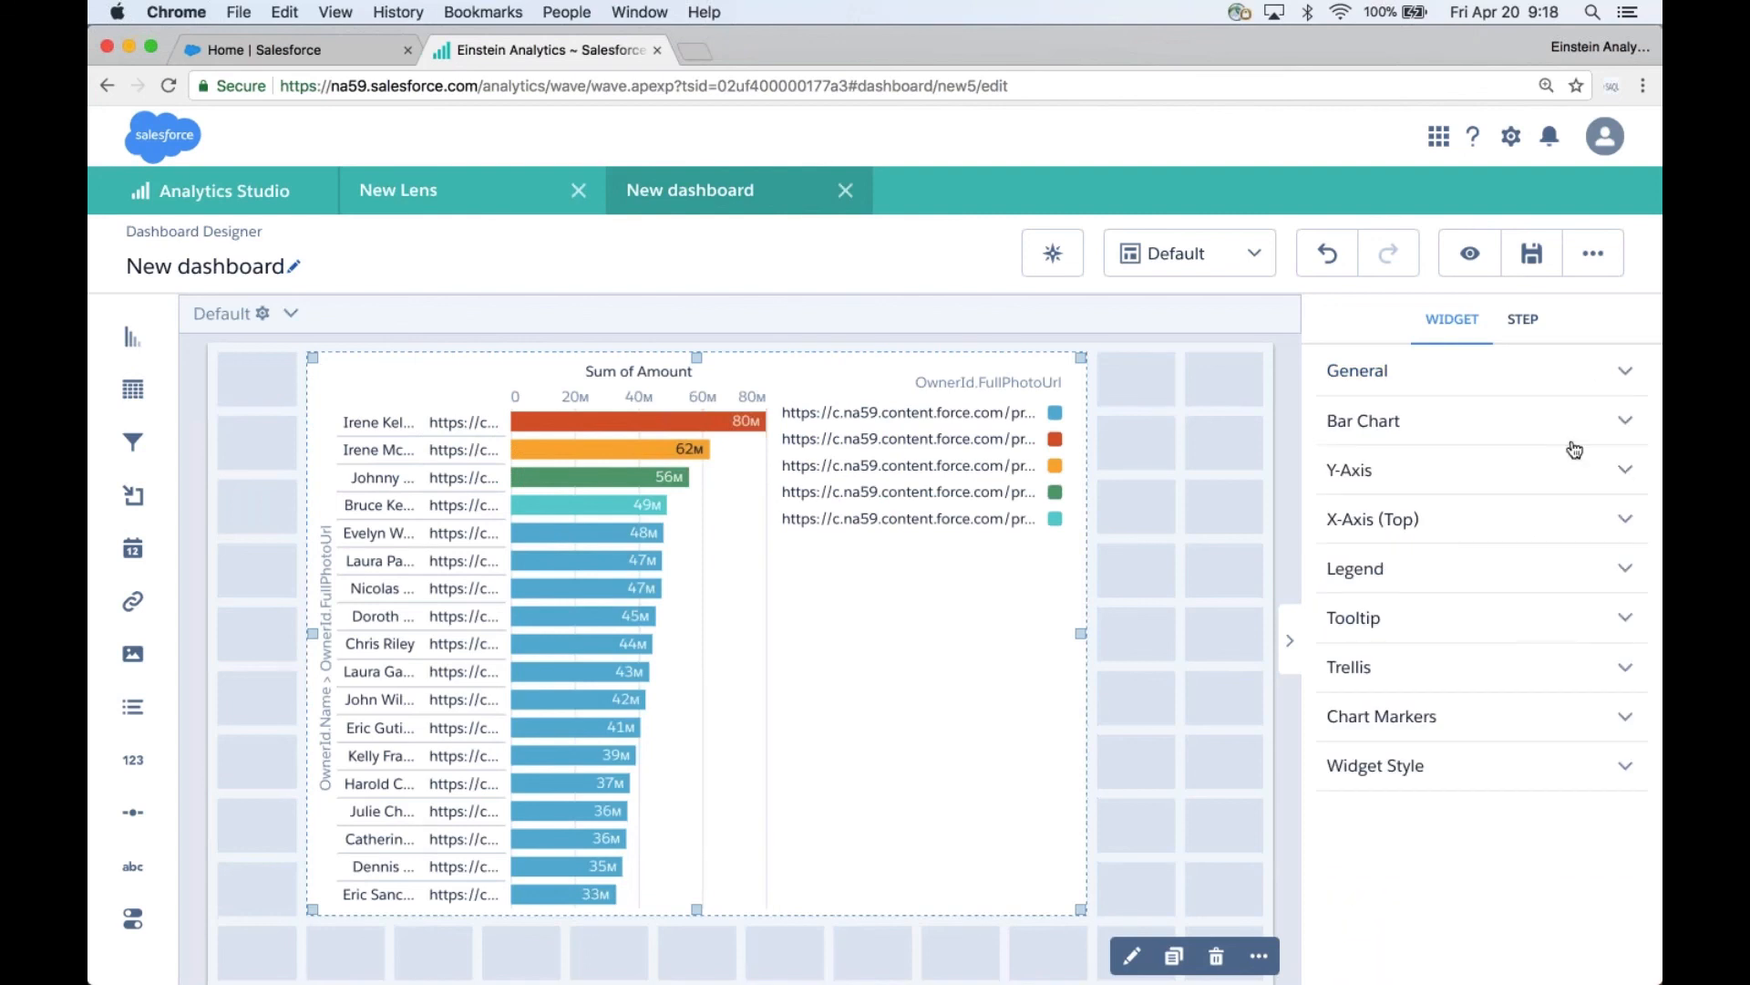
click(1627, 473)
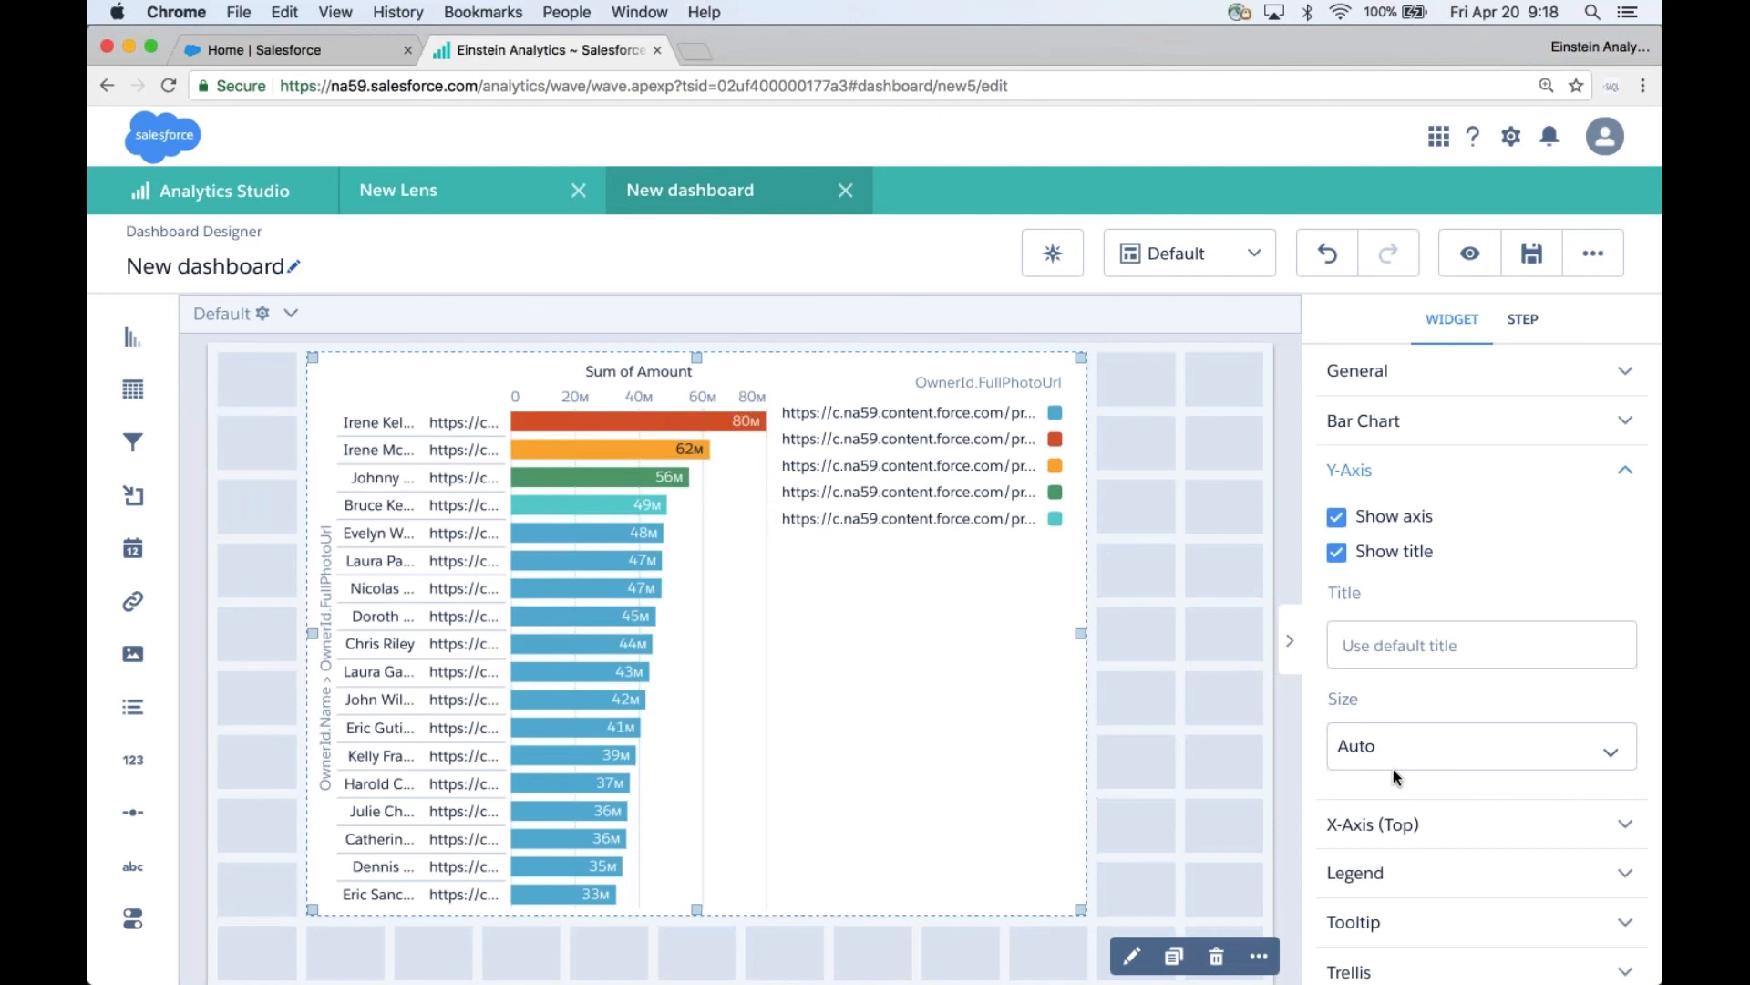
key(super+e)
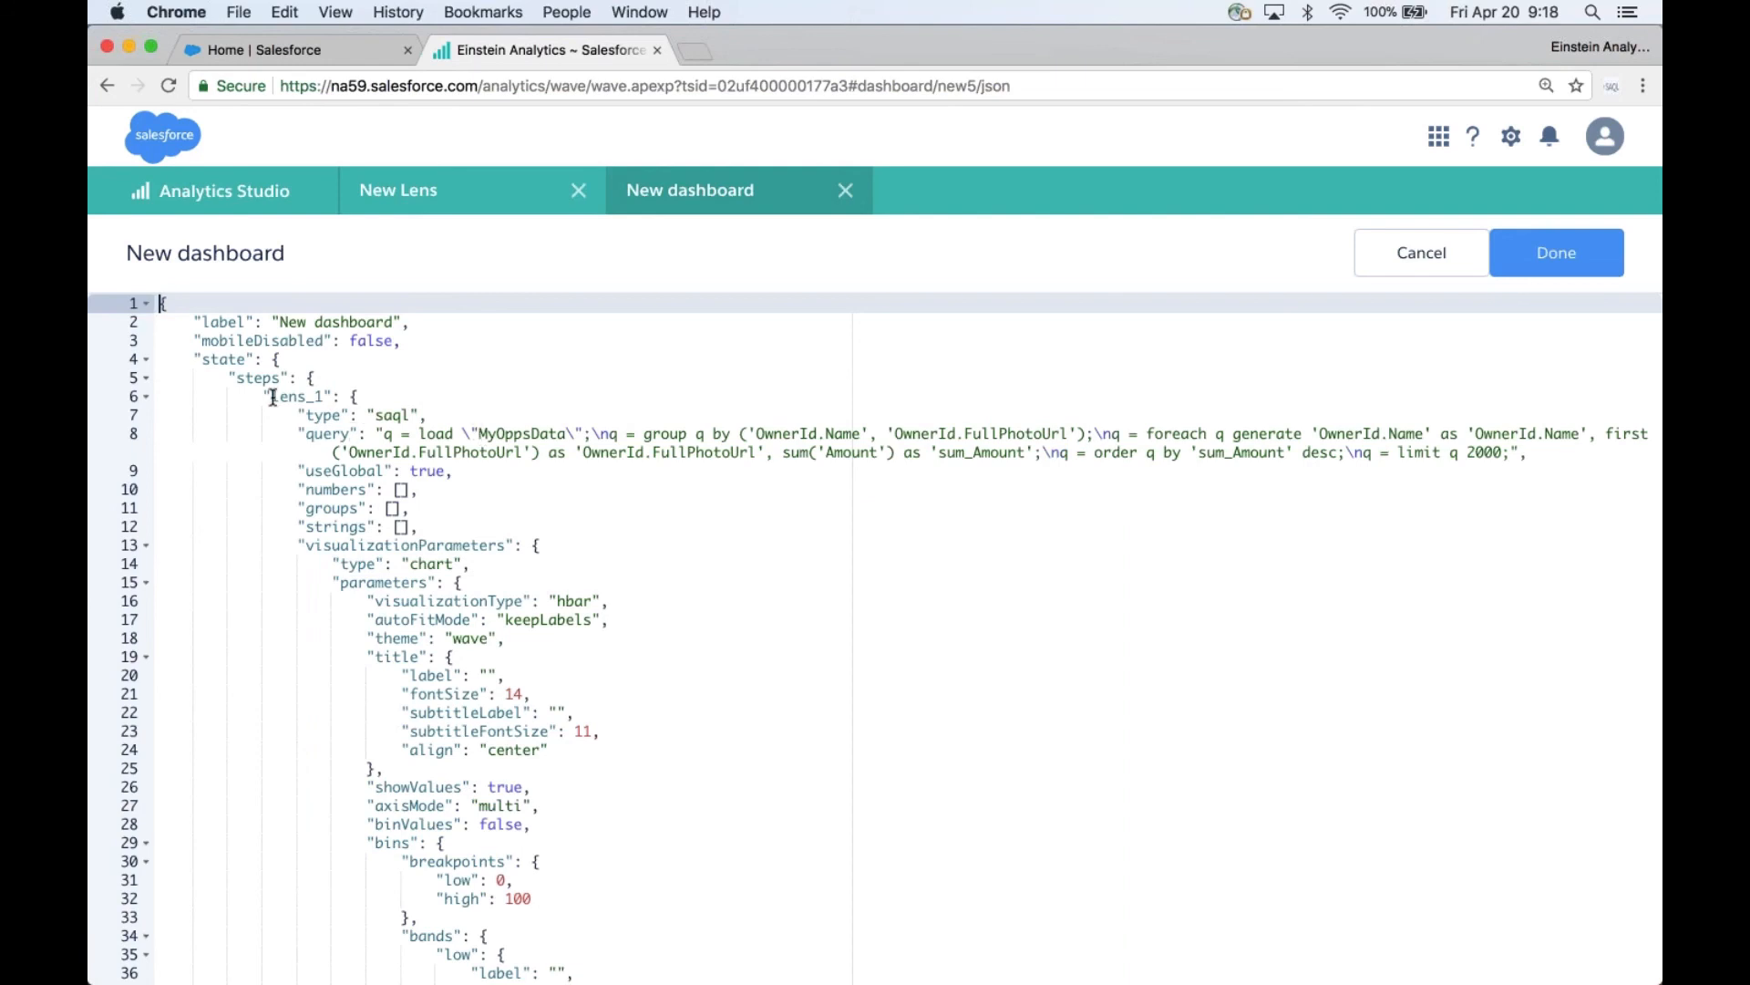
drag(272, 396, 326, 397)
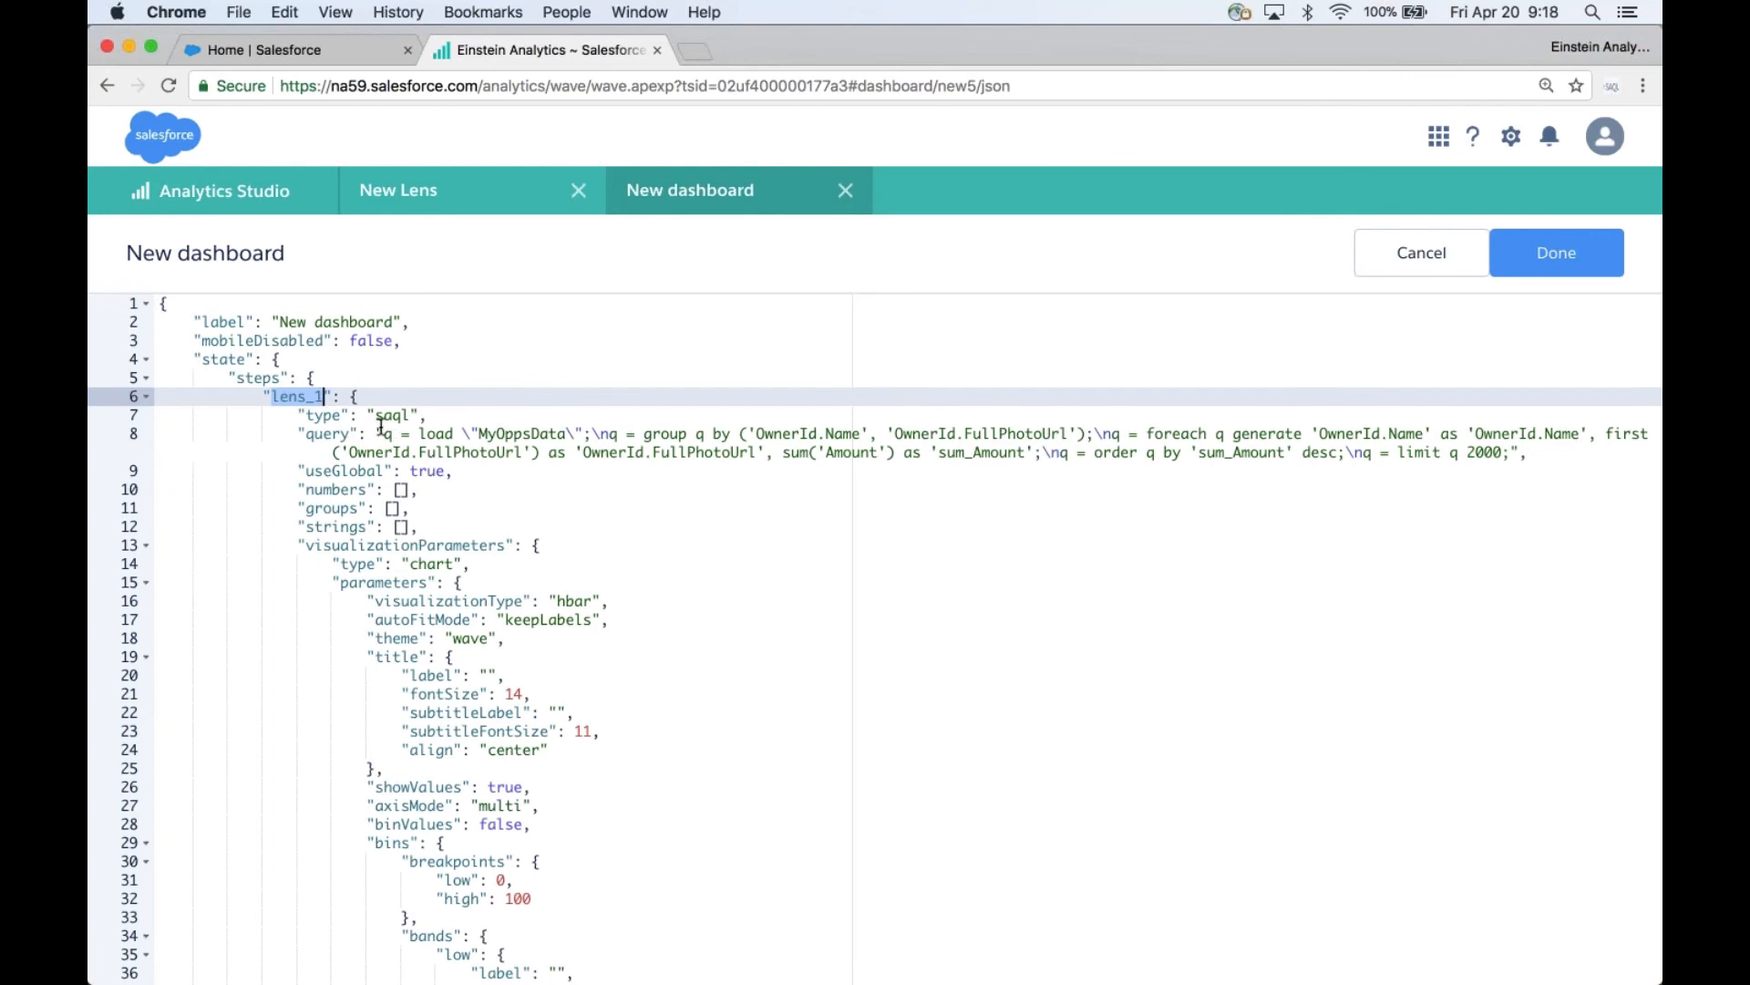
drag(381, 428, 541, 471)
click(542, 470)
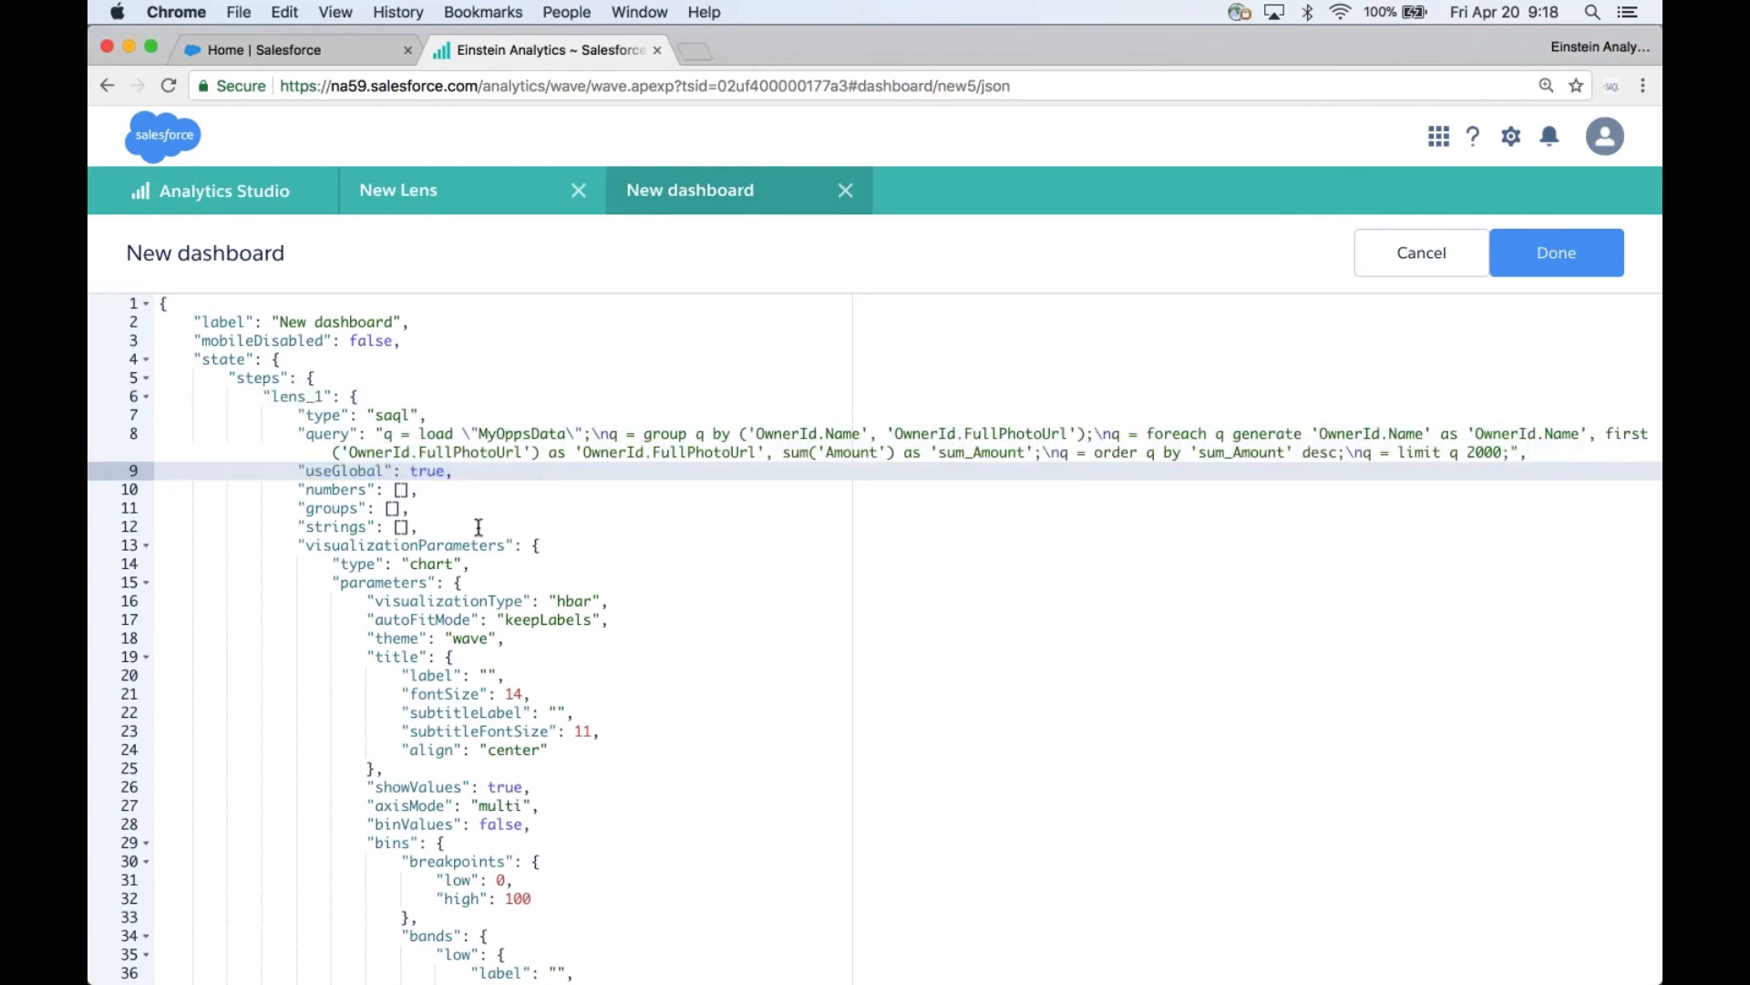
drag(290, 490, 441, 527)
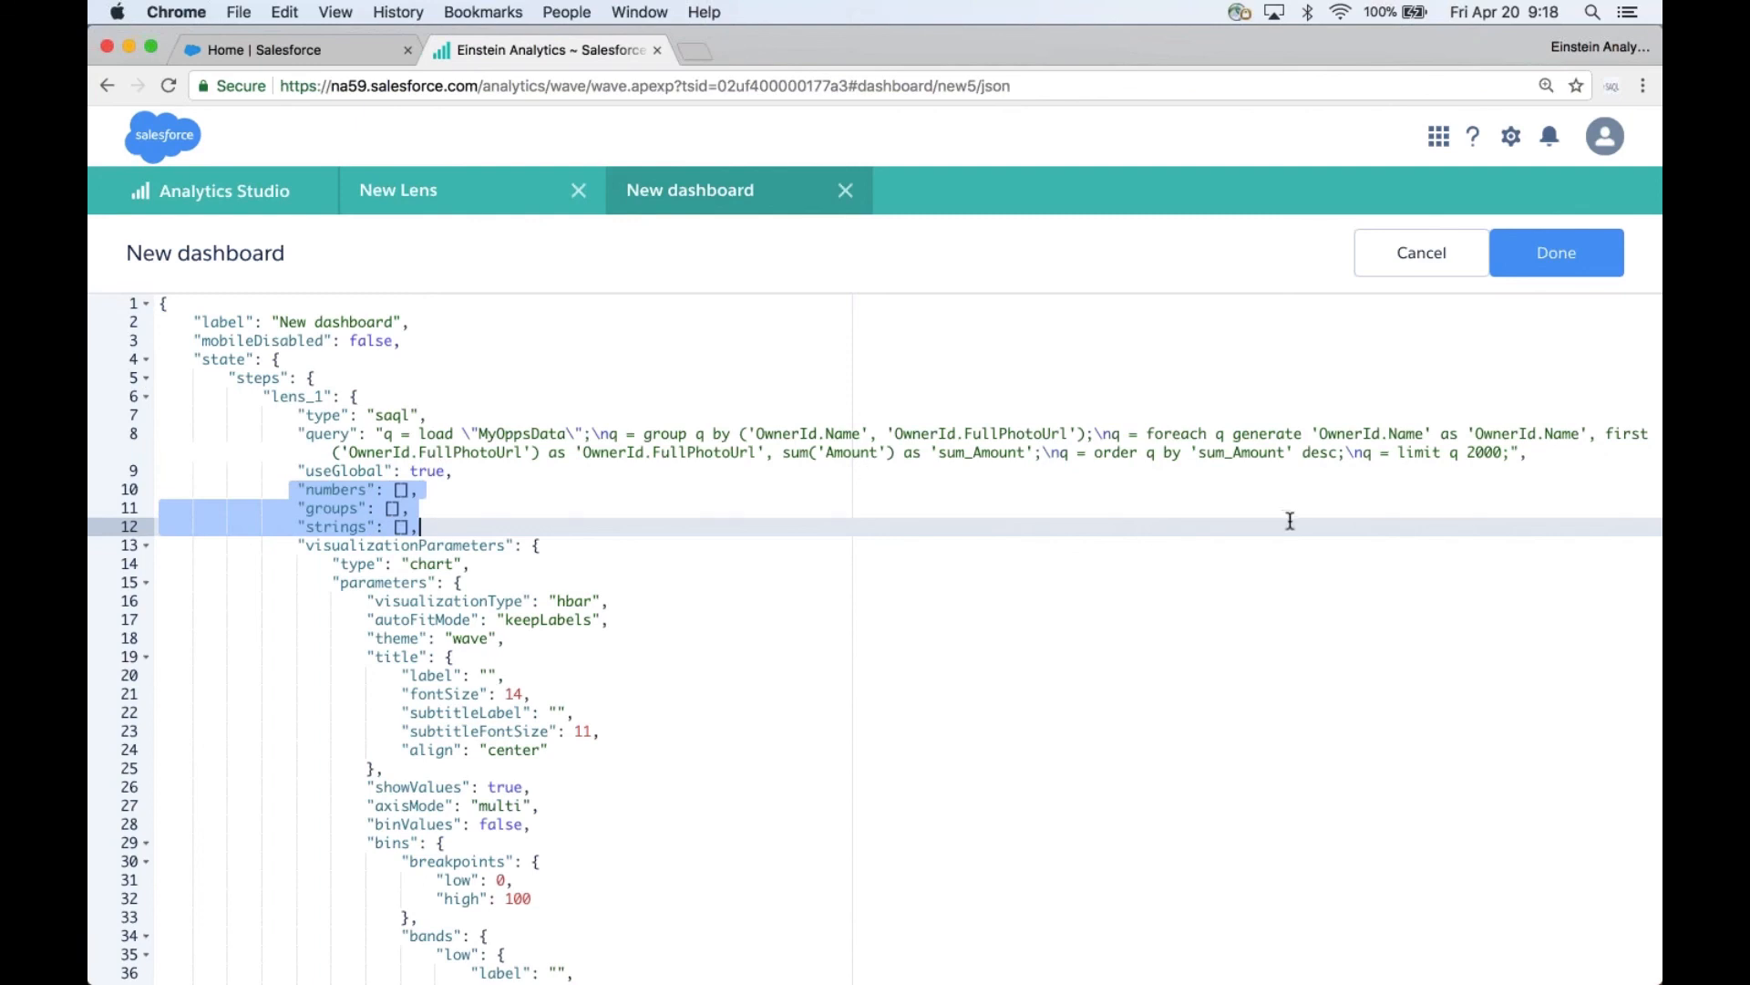
click(723, 475)
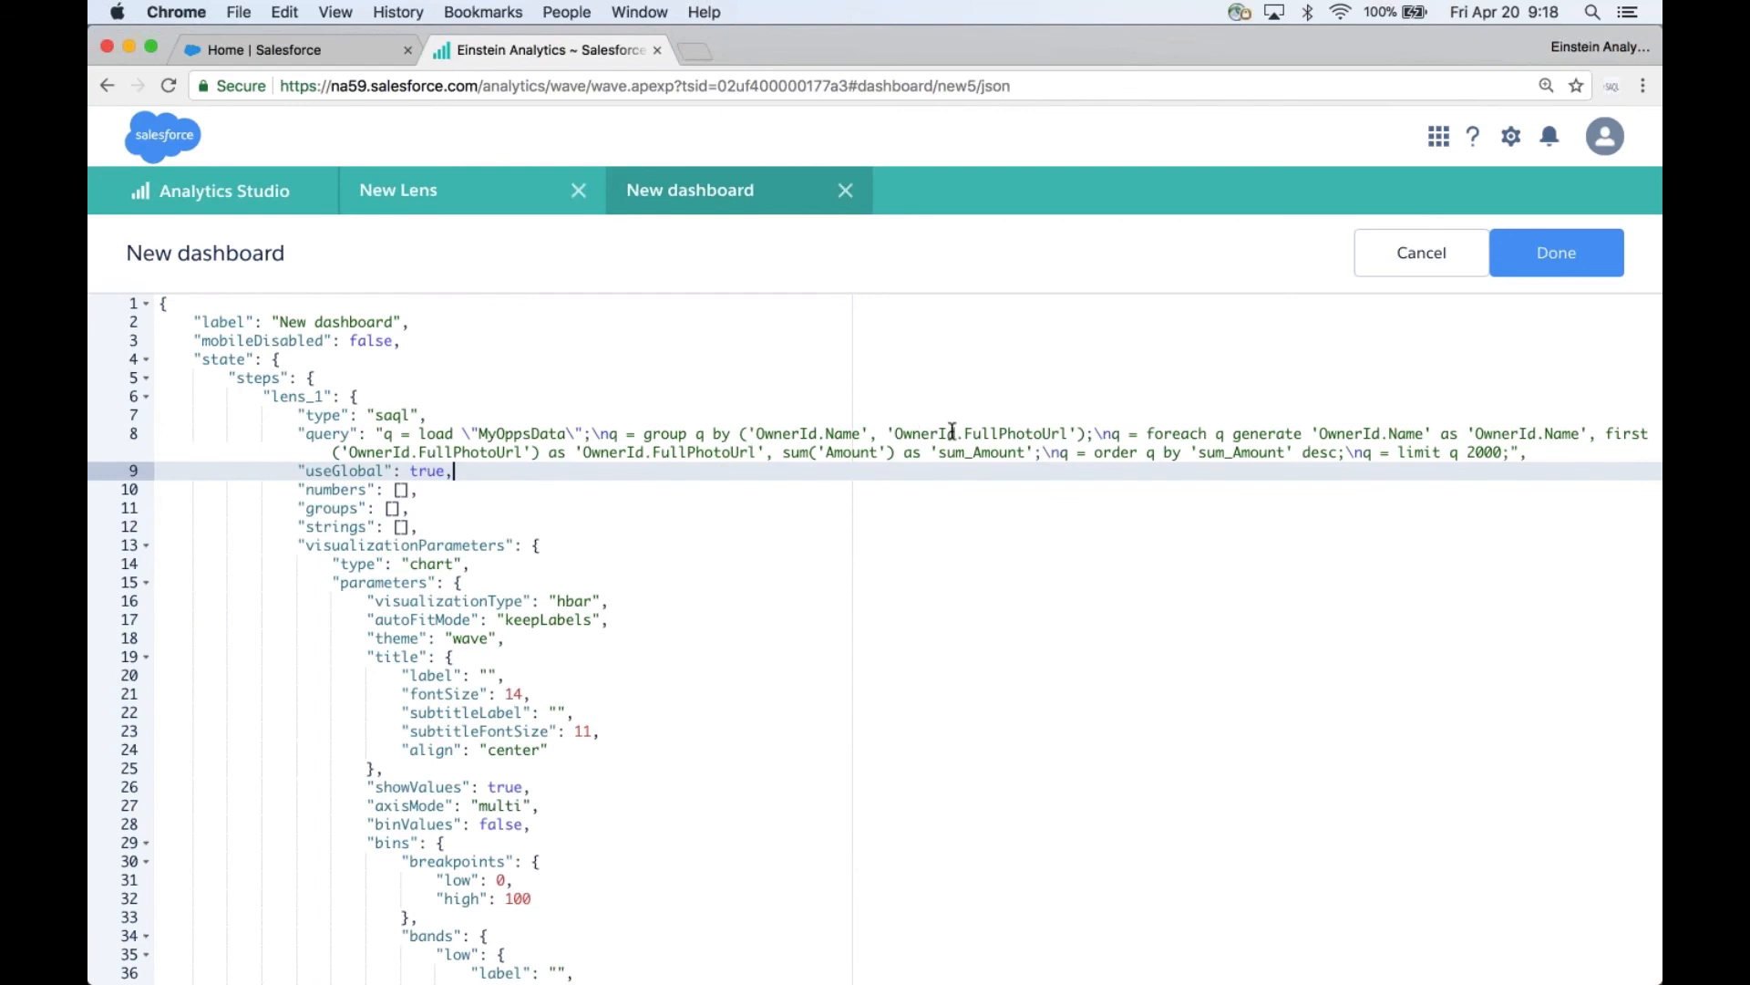
- Fill the lens_1 step's groups array with "OwnerId.Name", copied from the query's group statement
drag(756, 431, 859, 430)
key(super+c)
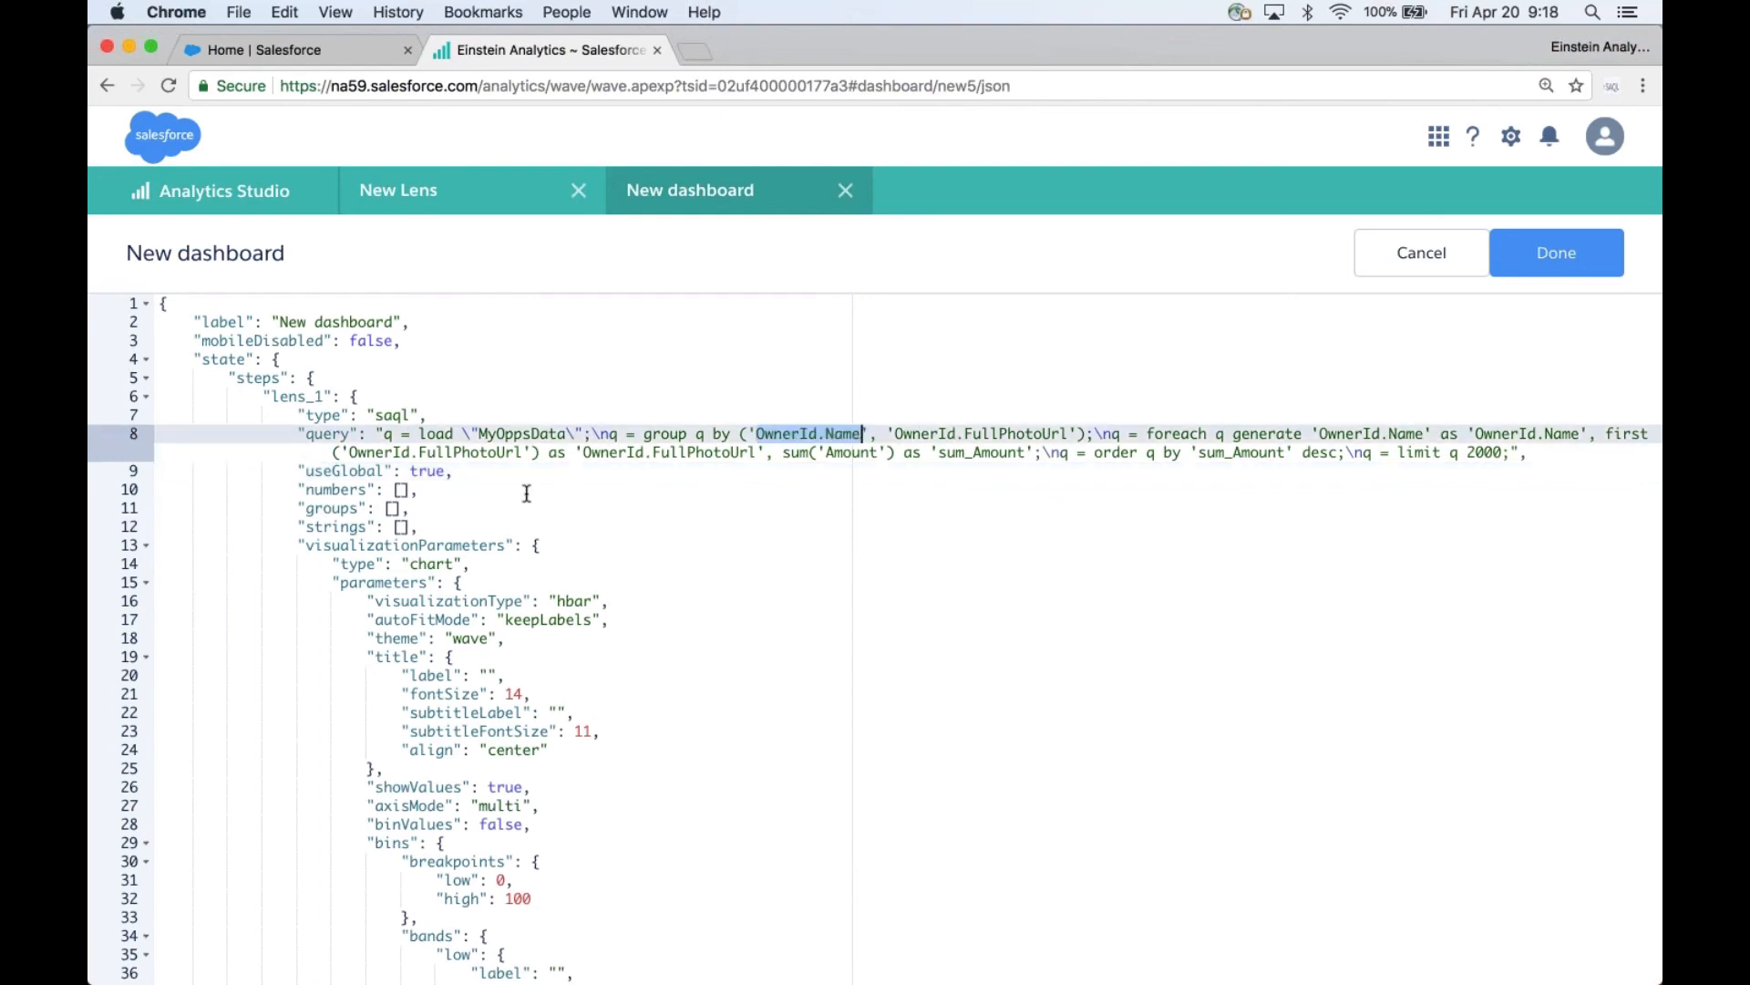
click(394, 508)
text(")
key(super+v)
- Fill the lens_1 step's strings array with "OwnerId.Name" and "OwnerId.FullPhotoUrl"
key(Down)
key(Left)
key(Left)
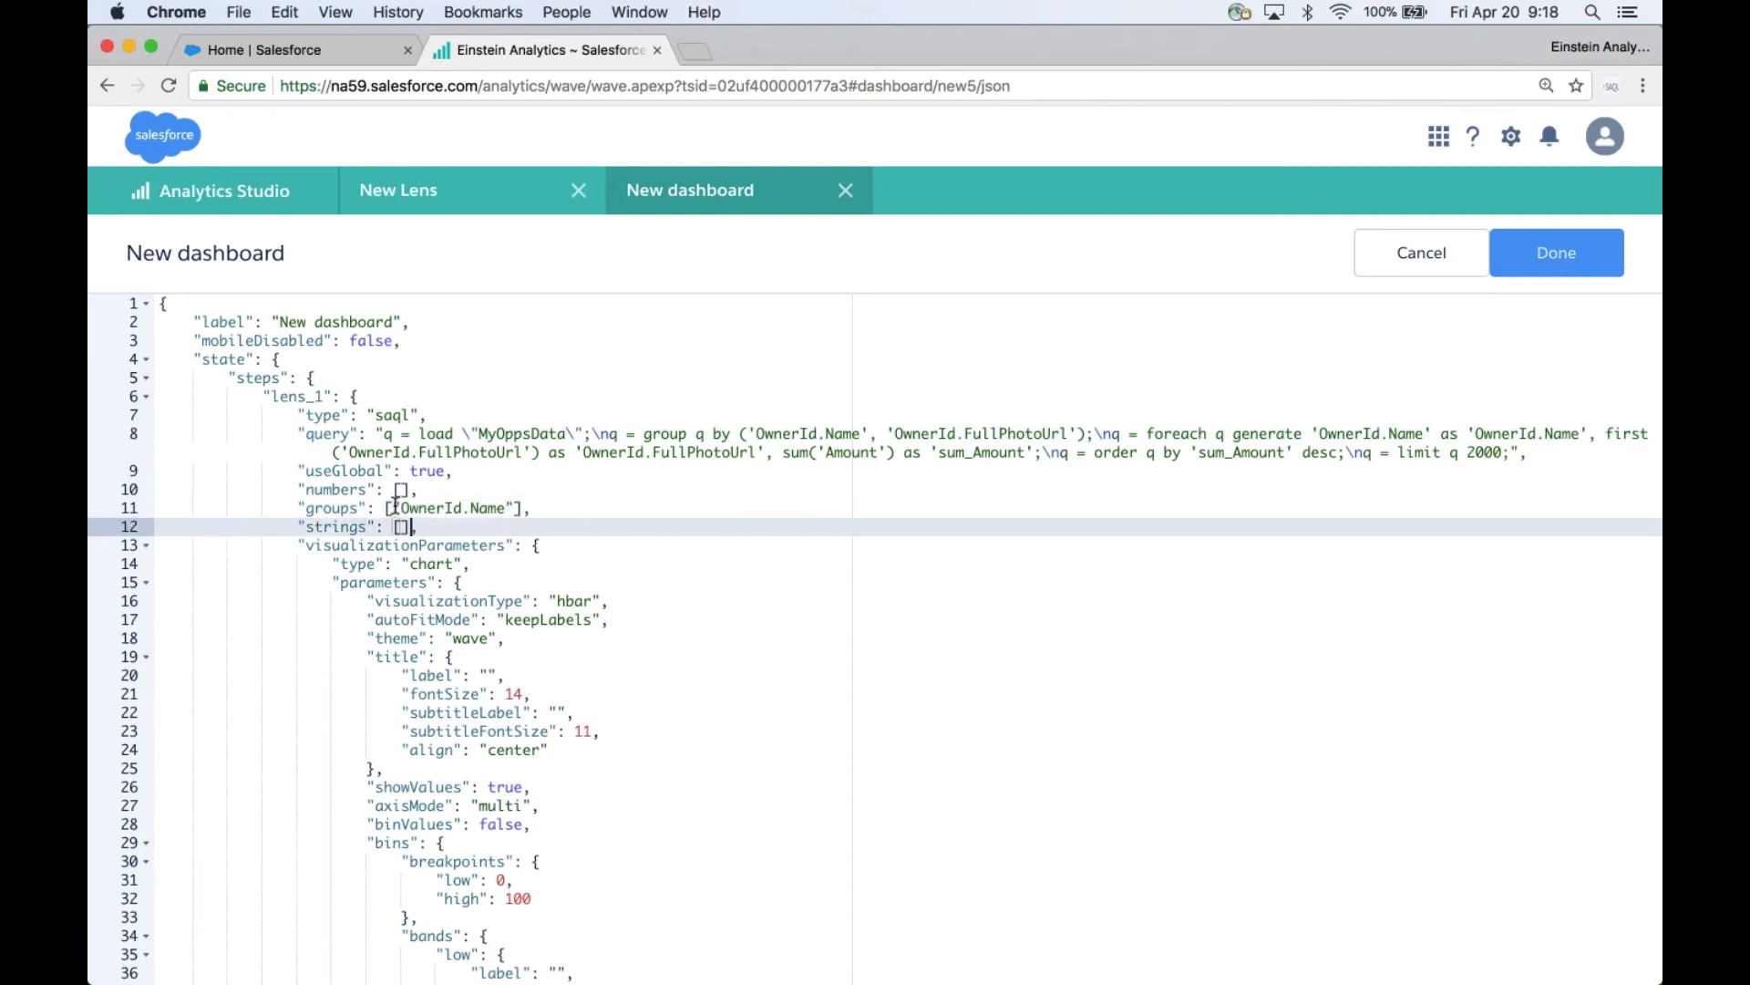
key(super+v)
key(super+z)
text(")
key(super+v)
text(,)
drag(757, 452, 584, 450)
key(super+c)
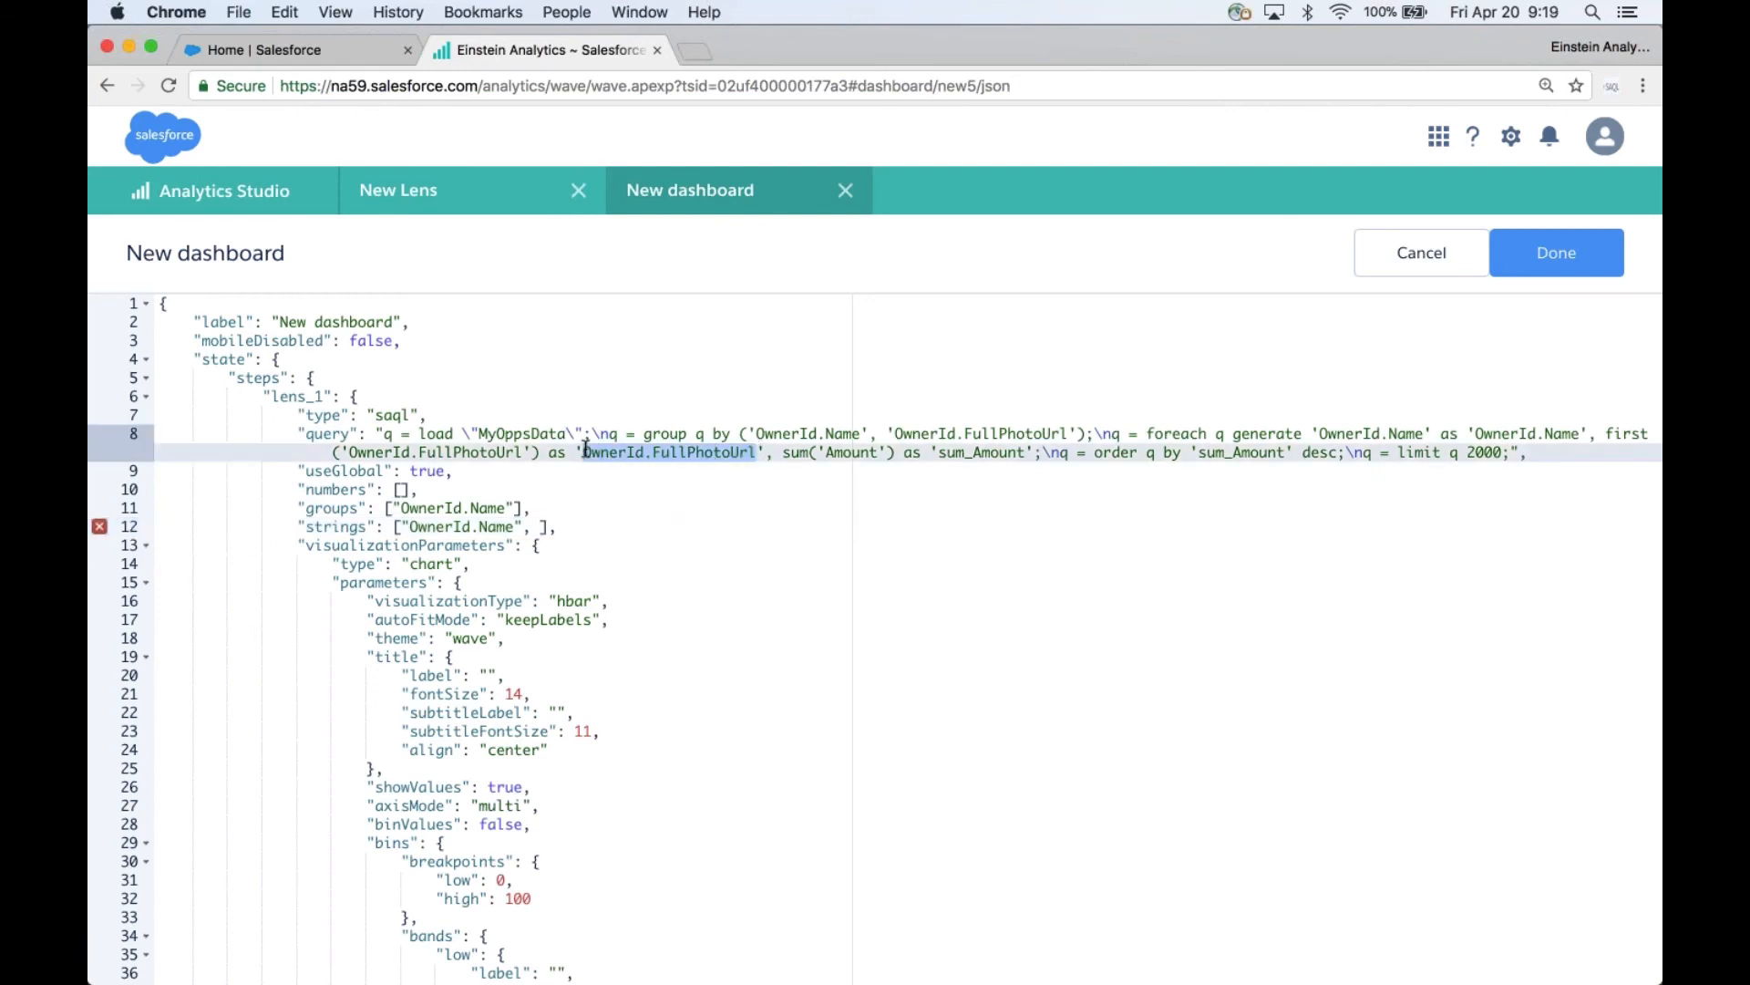
click(540, 526)
text(")
key(super+v)
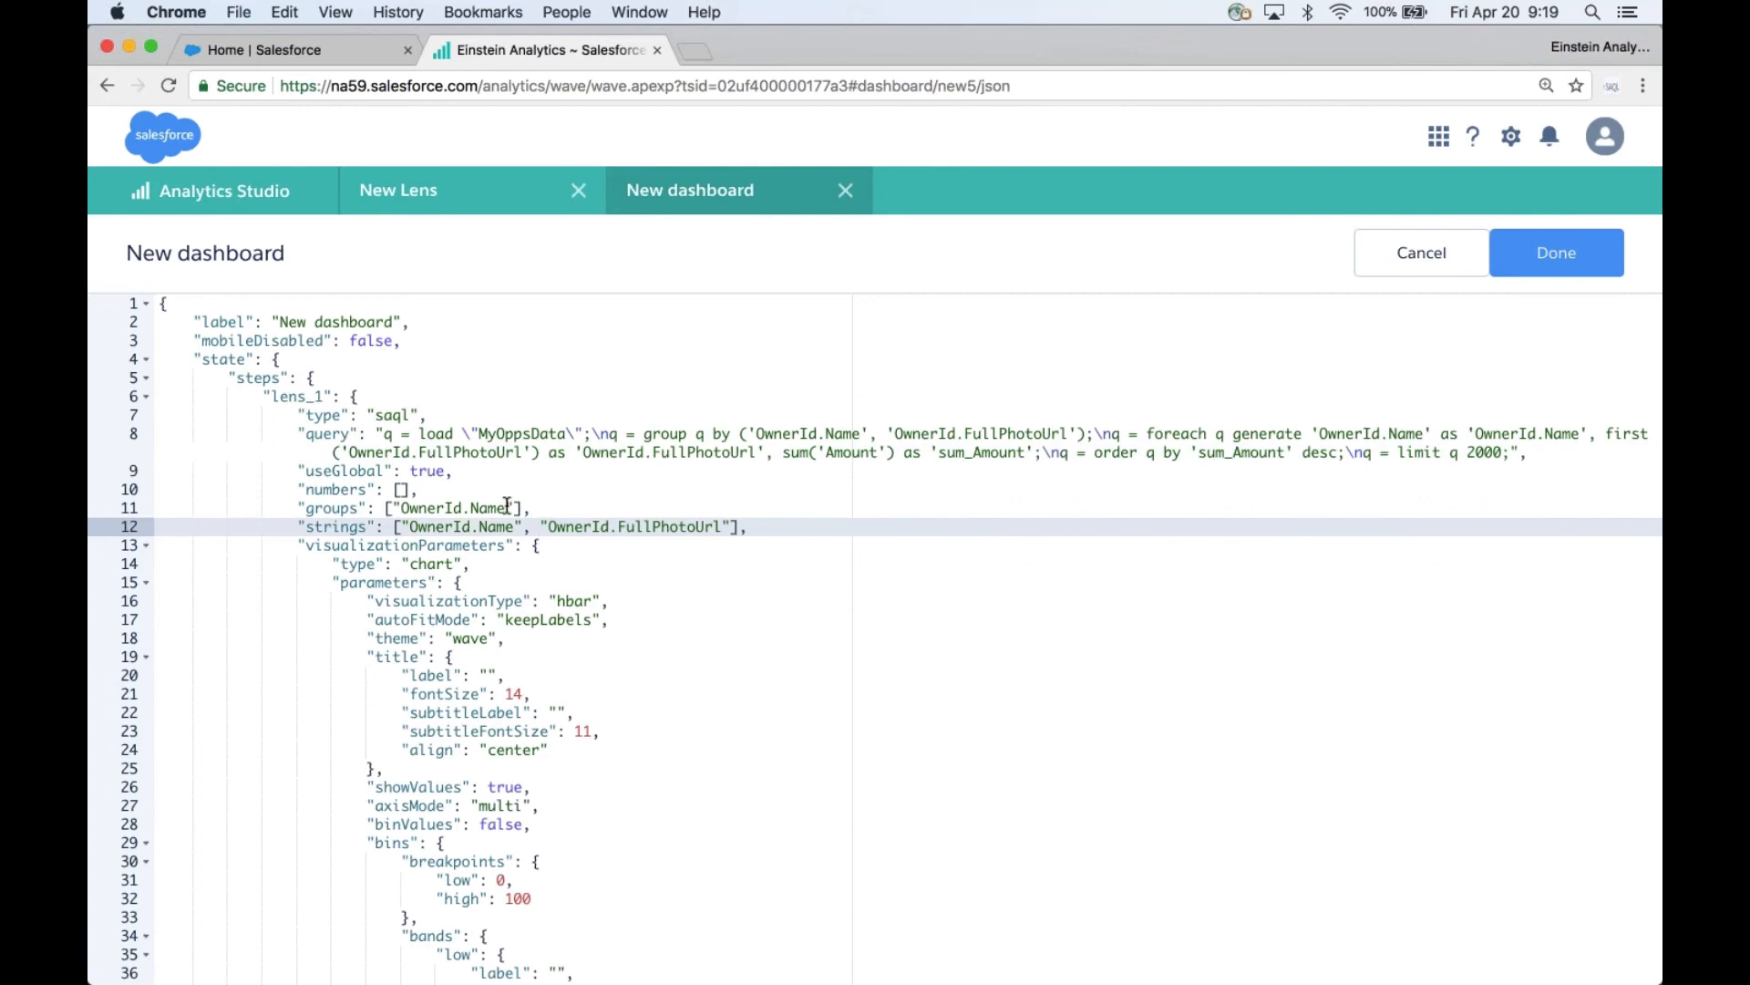
- Add "sum_Amount" to the lens_1 step's numbers array and apply the JSON changes to the dashboard
drag(942, 454, 1022, 453)
key(super+c)
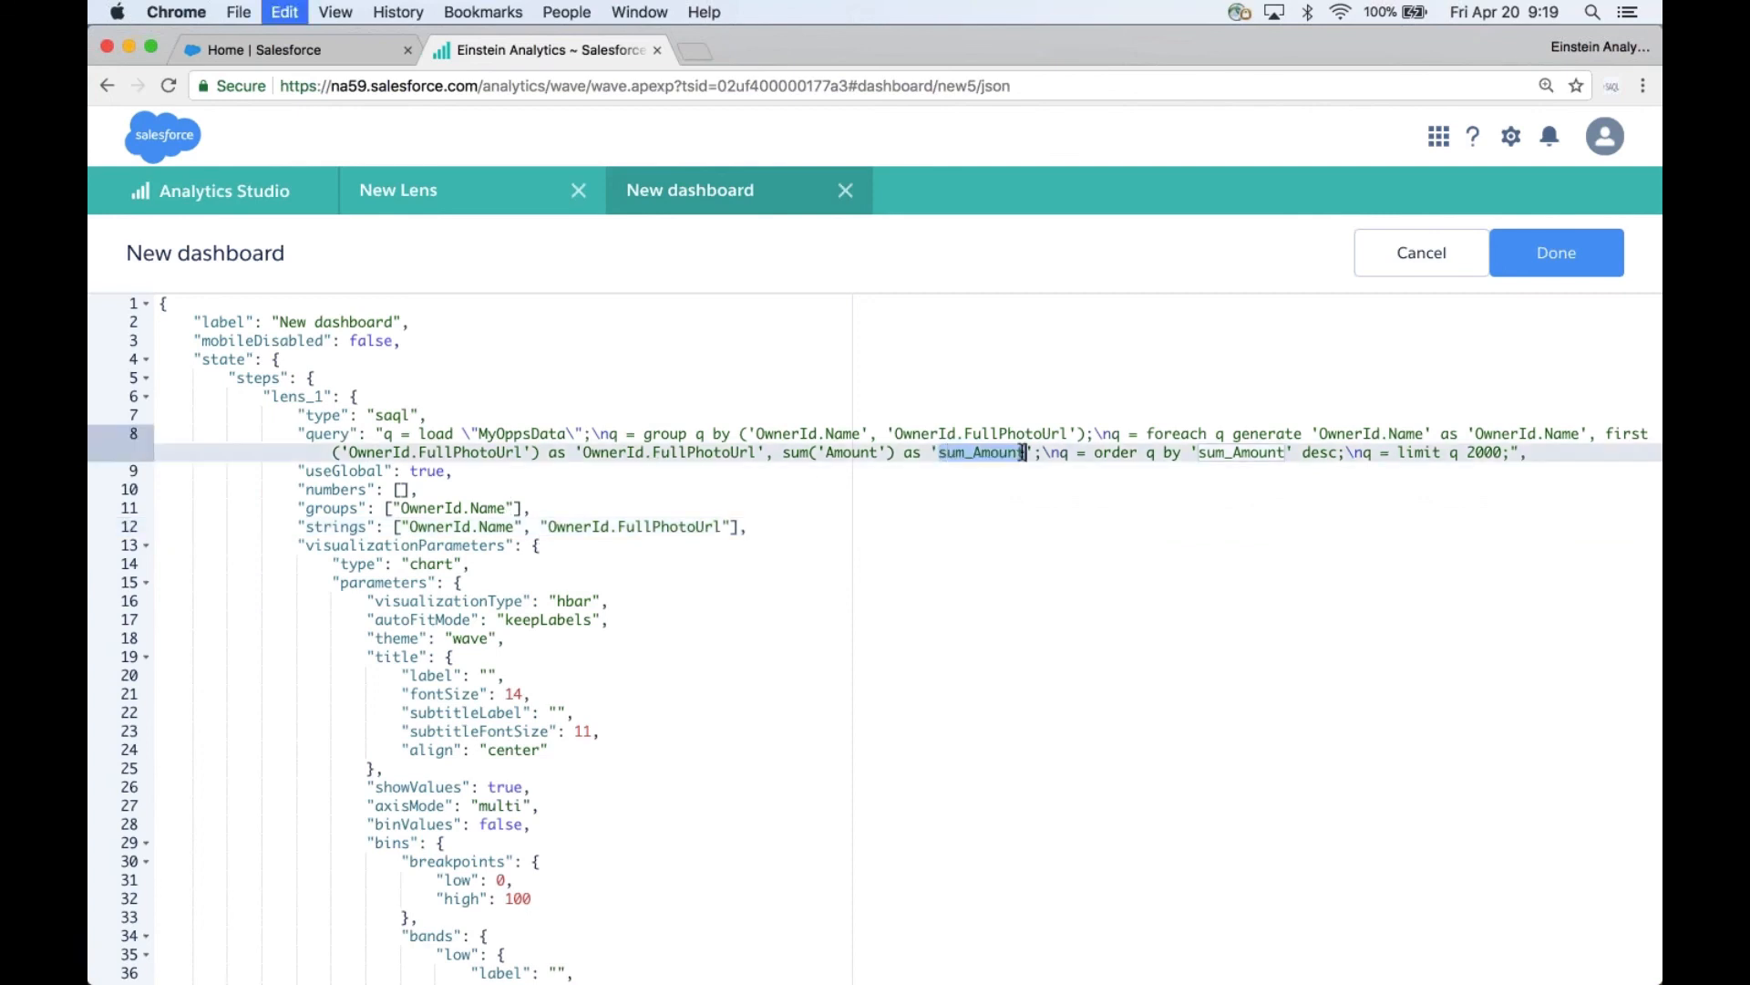
click(404, 489)
key(super+v)
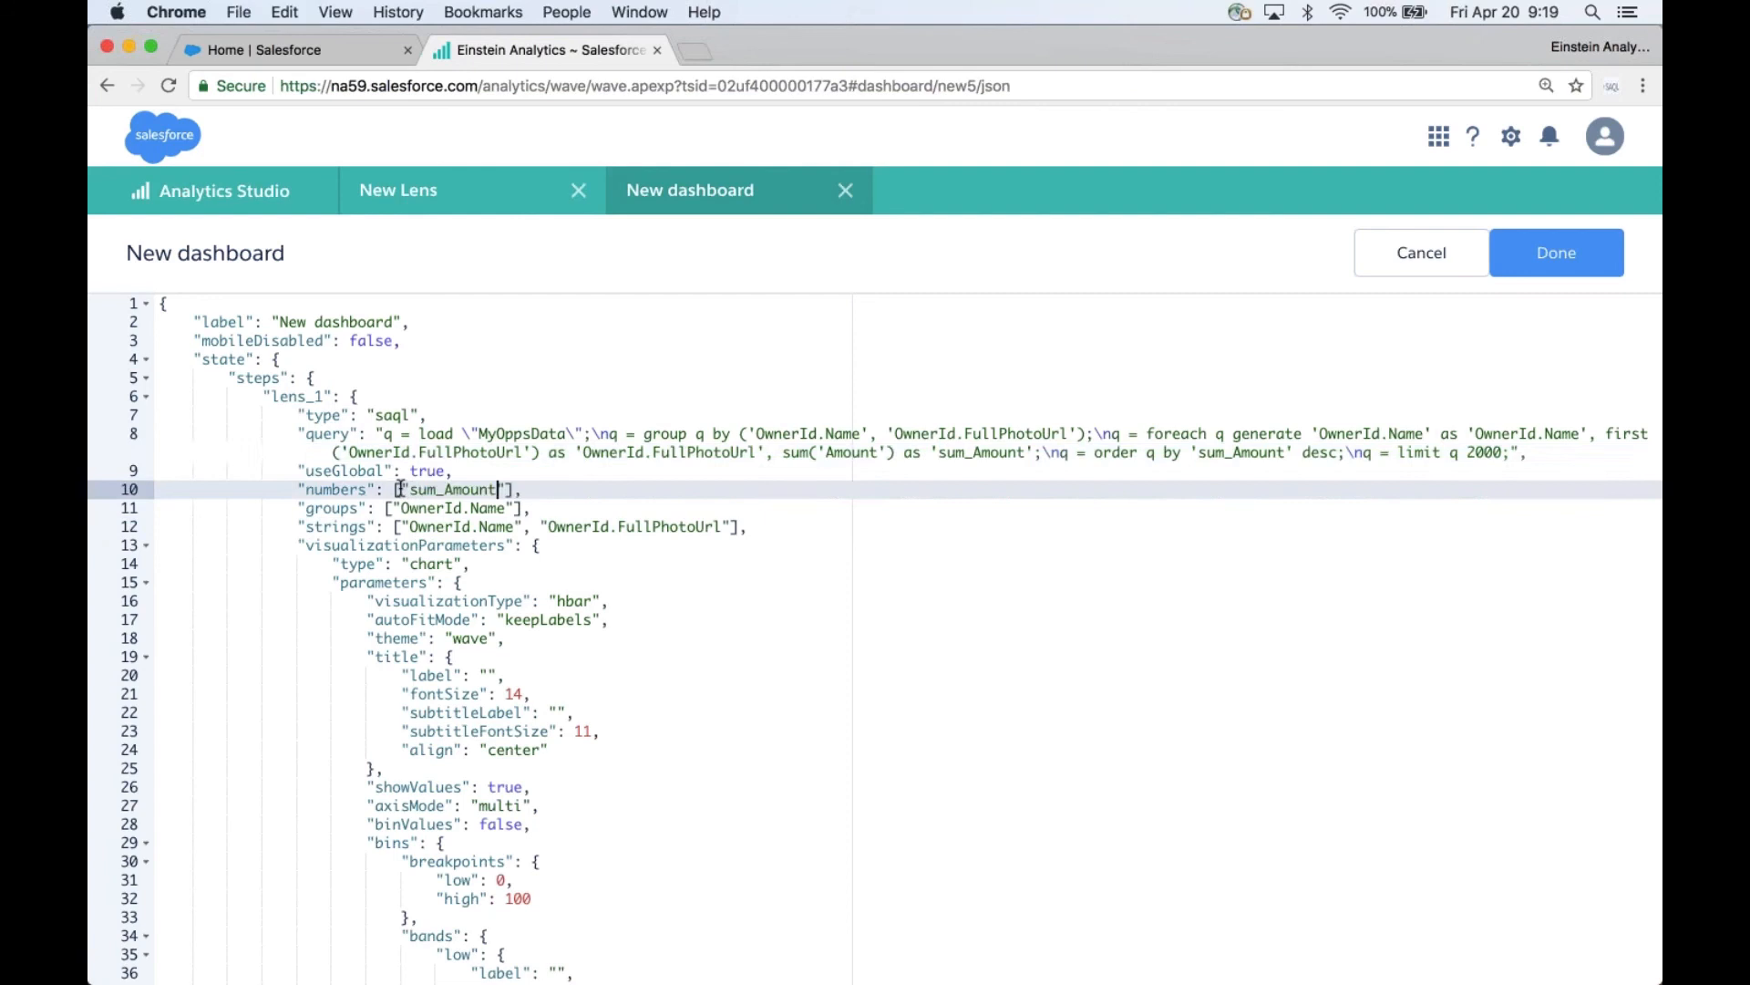
click(1577, 261)
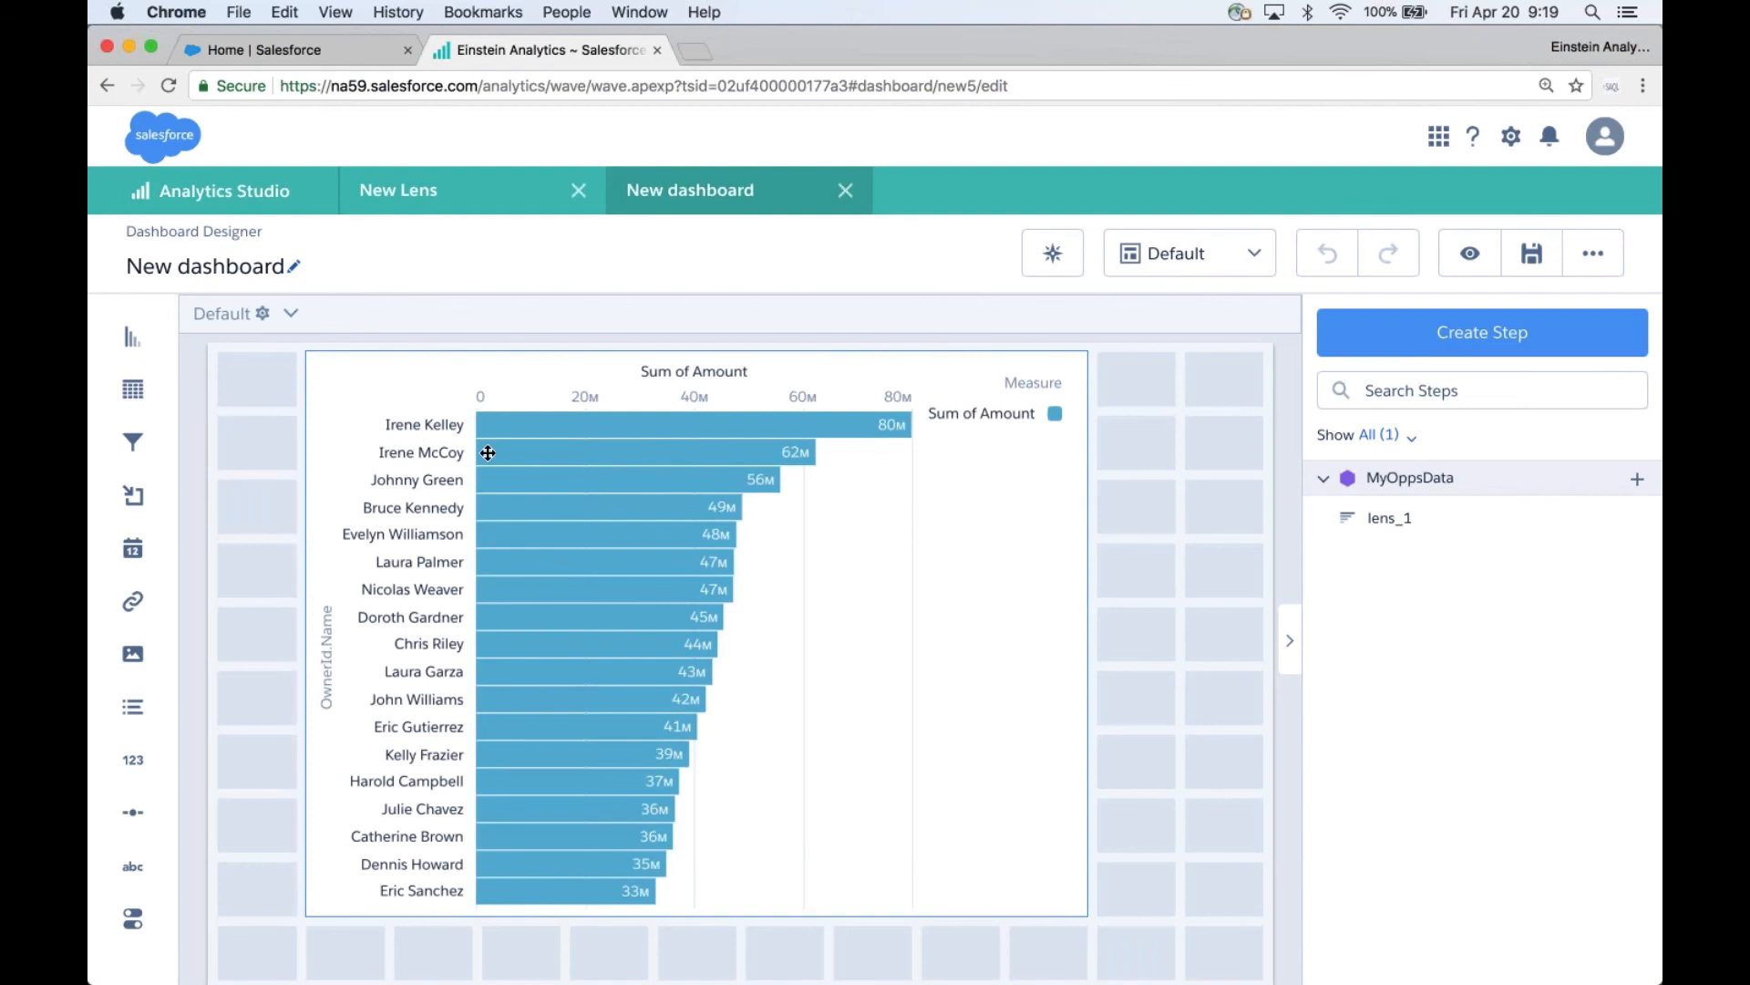
- Enable Use Icons in the bar chart's Y-Axis properties, with OwnerId.FullPhotoUrl as the icon source
click(959, 560)
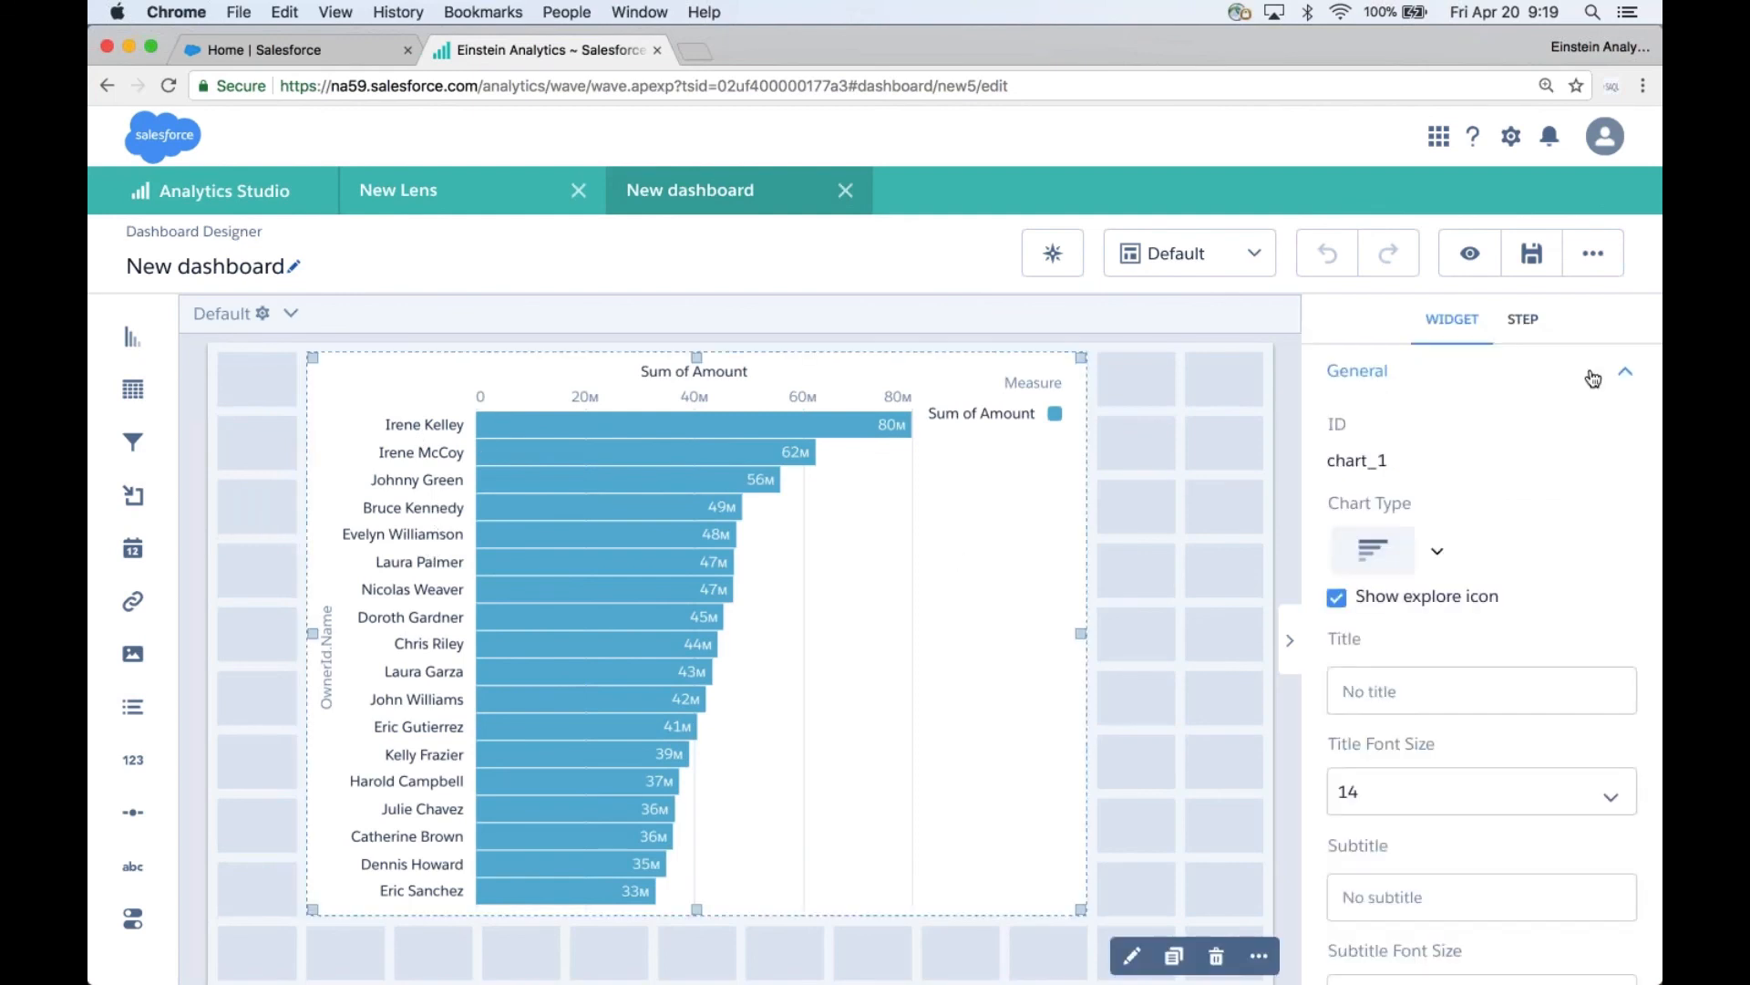
click(1623, 372)
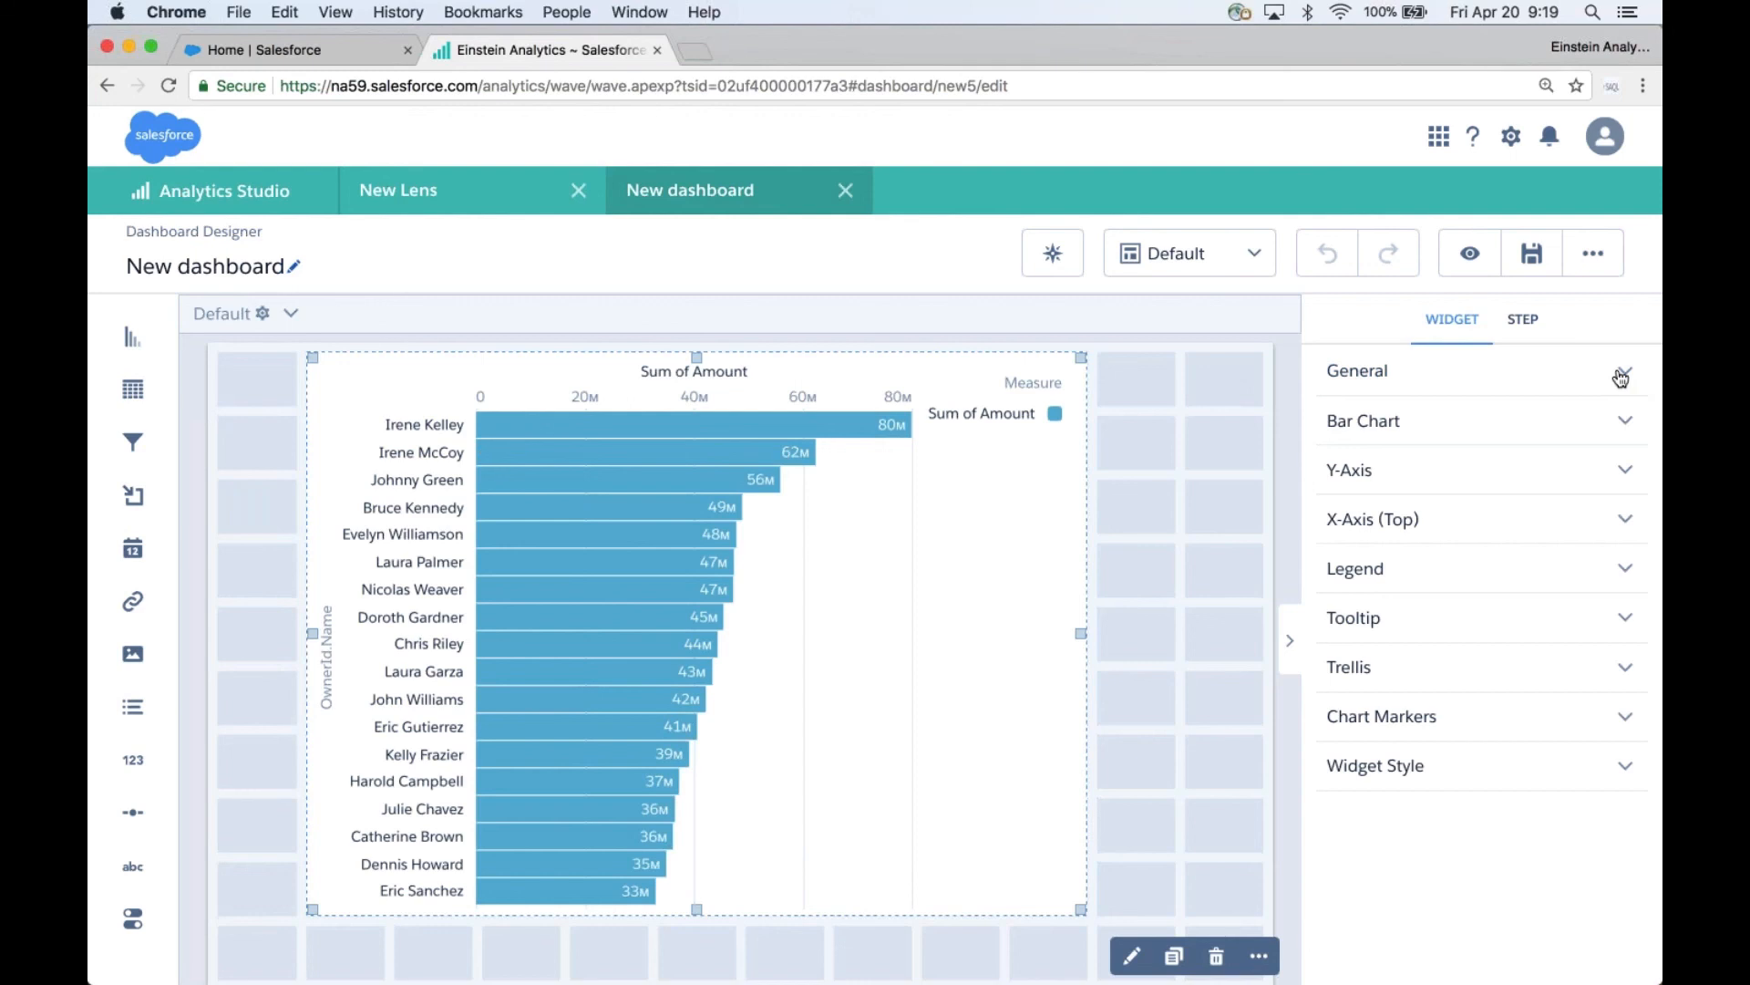
click(1607, 471)
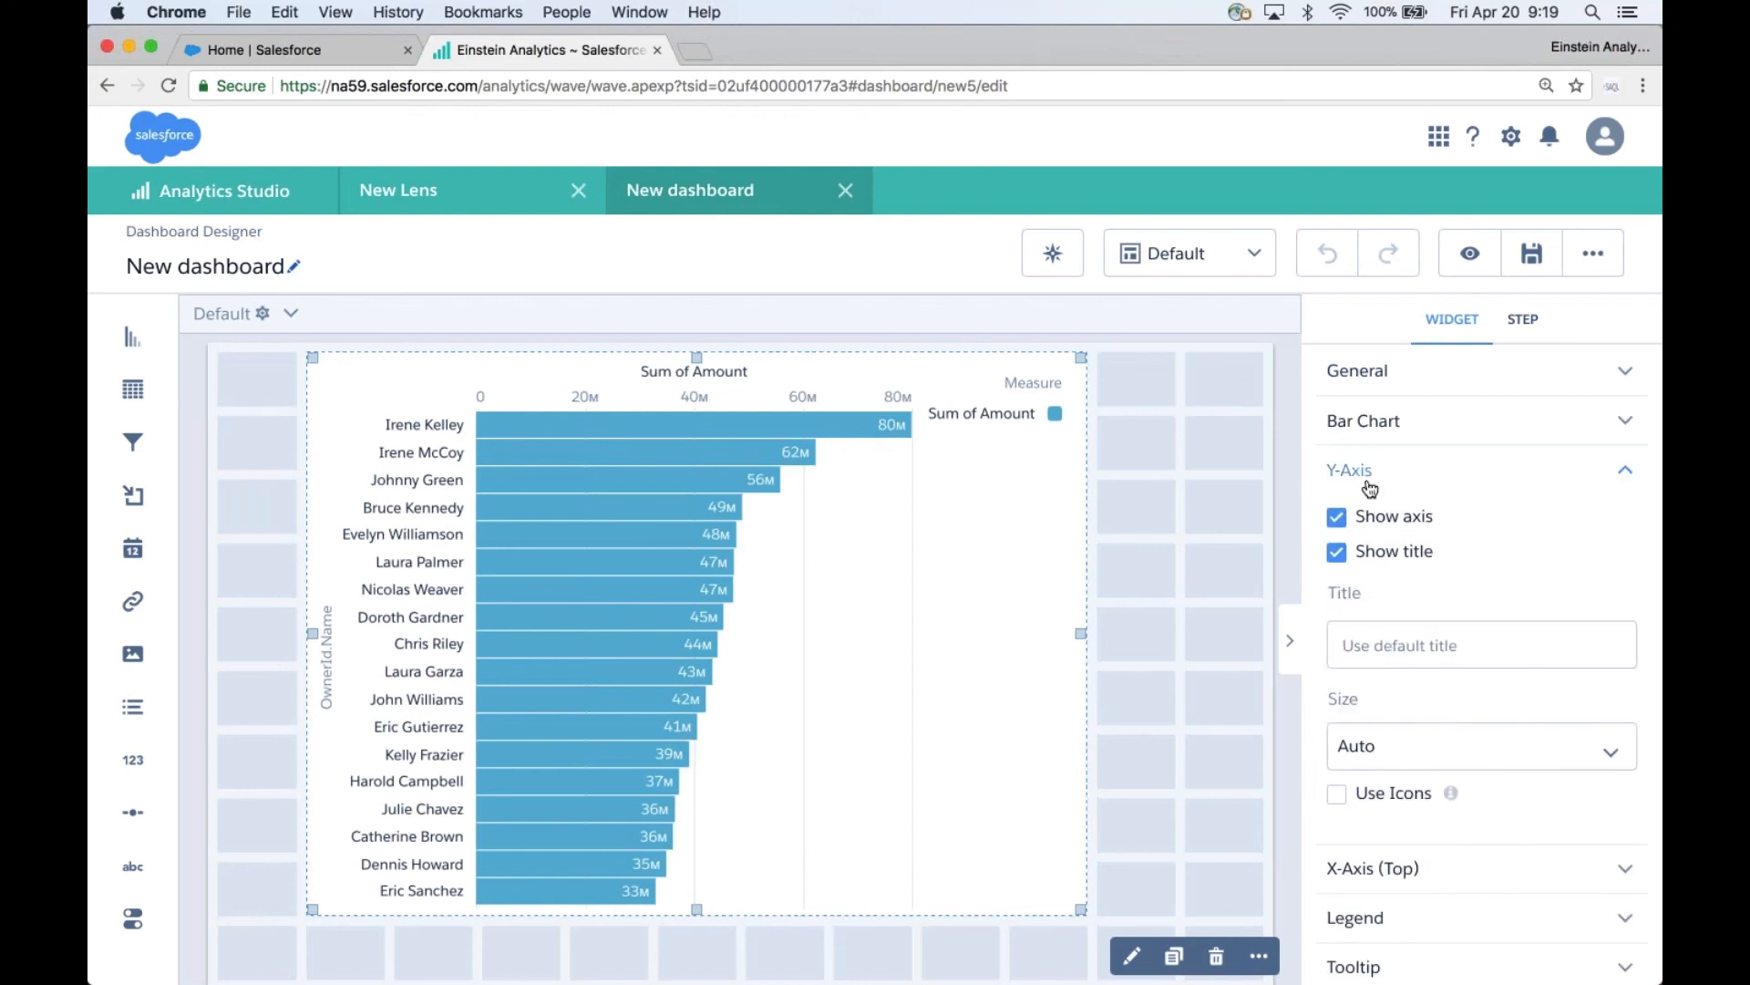
click(1336, 796)
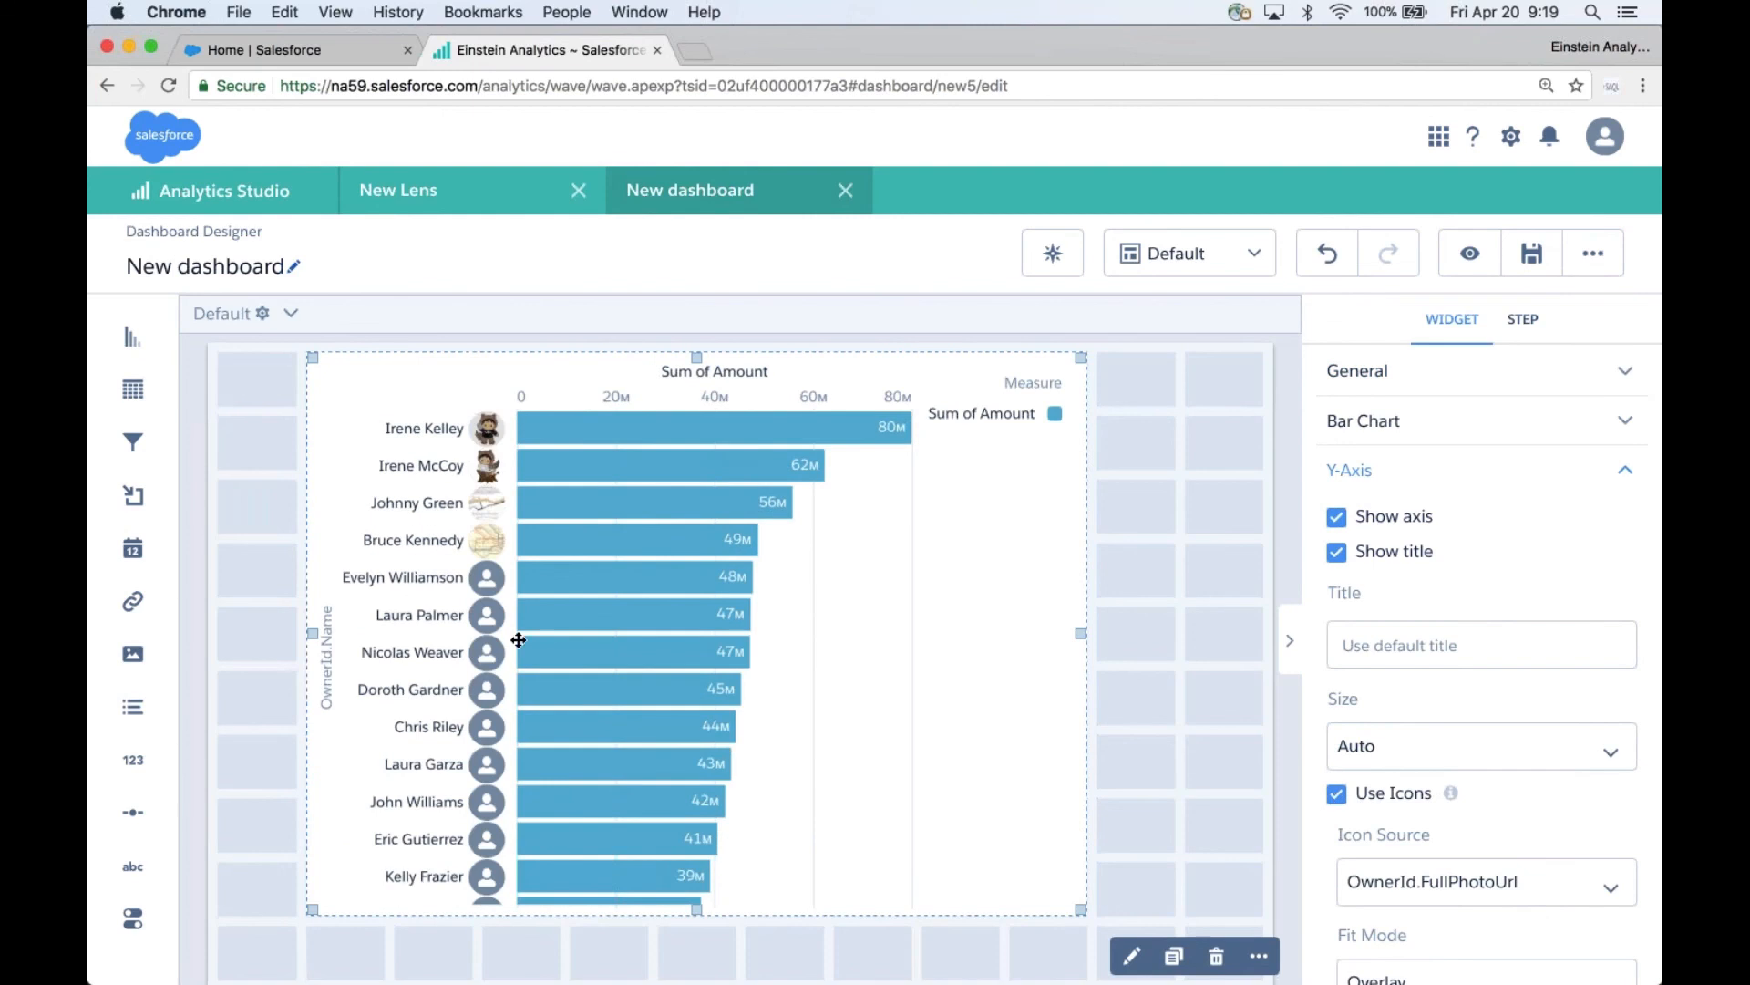